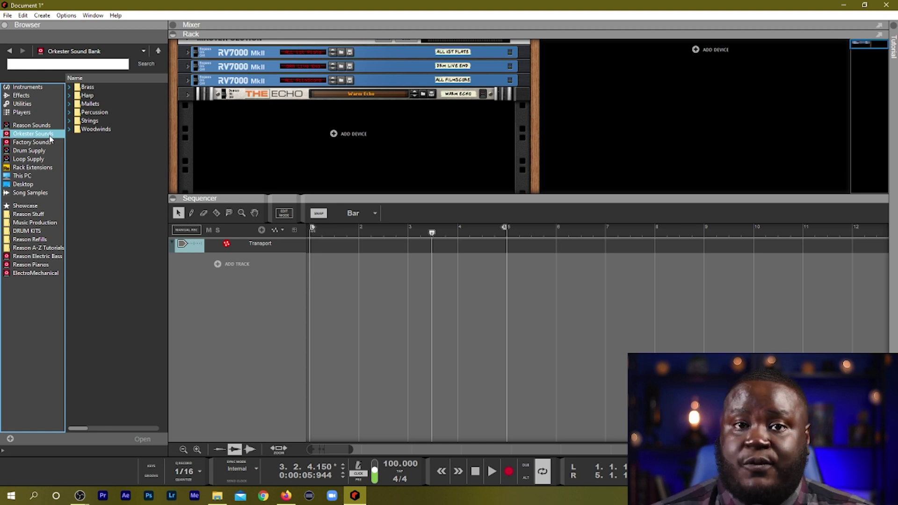
Step: Open the Piano folder of the NN-XT Sampler Patches in Factory Sounds and browse its patches
left_click(32, 141)
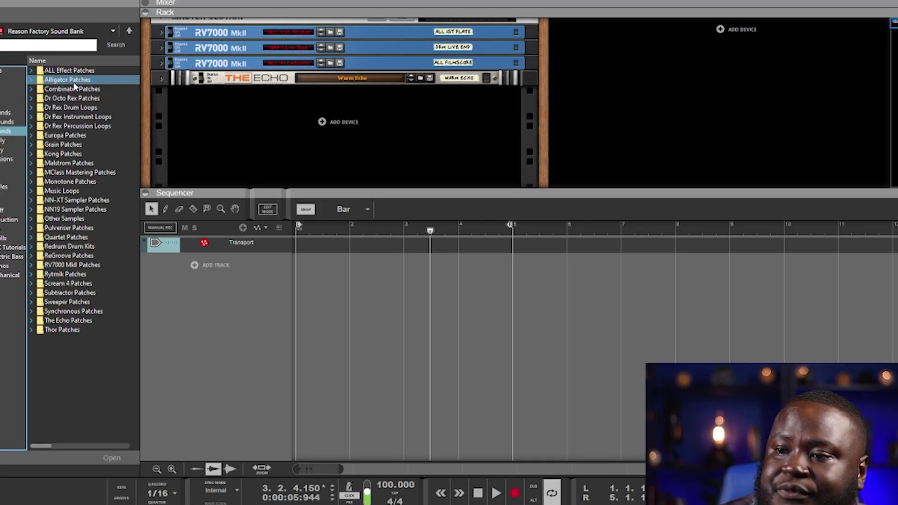
double_click(74, 203)
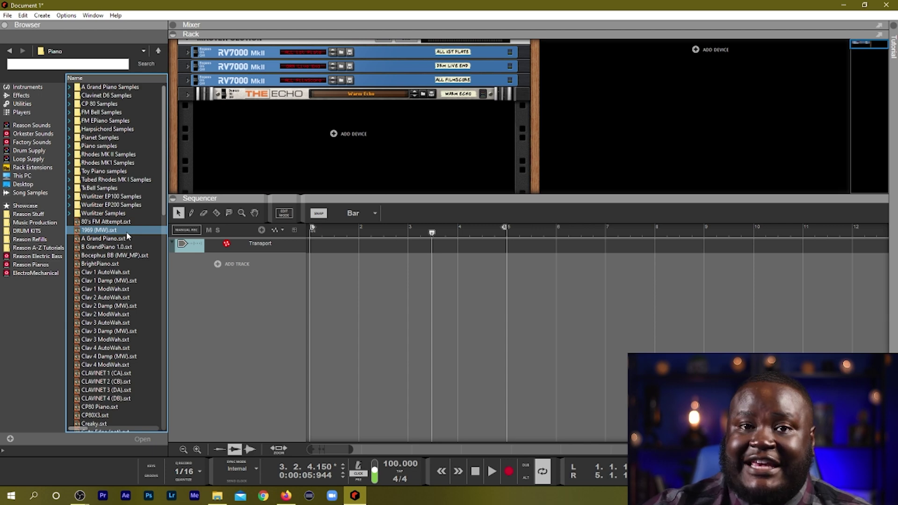
left_click_drag(126, 231, 118, 290)
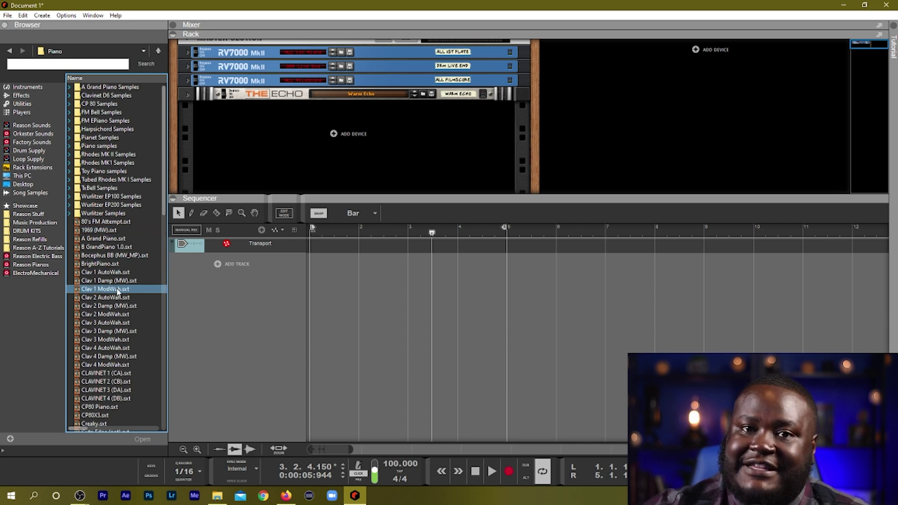
scroll(119, 287, "down", 5)
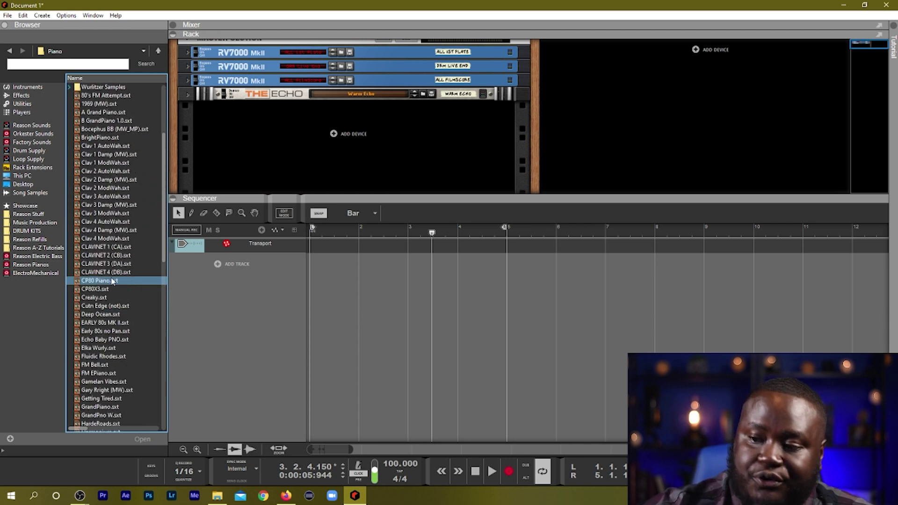
Step: Create an NN-XT instrument track from the 1969 (MW) piano patch
left_click(114, 188)
scroll(113, 196, "up", 4)
left_click(99, 204)
left_click_drag(99, 204, 209, 247)
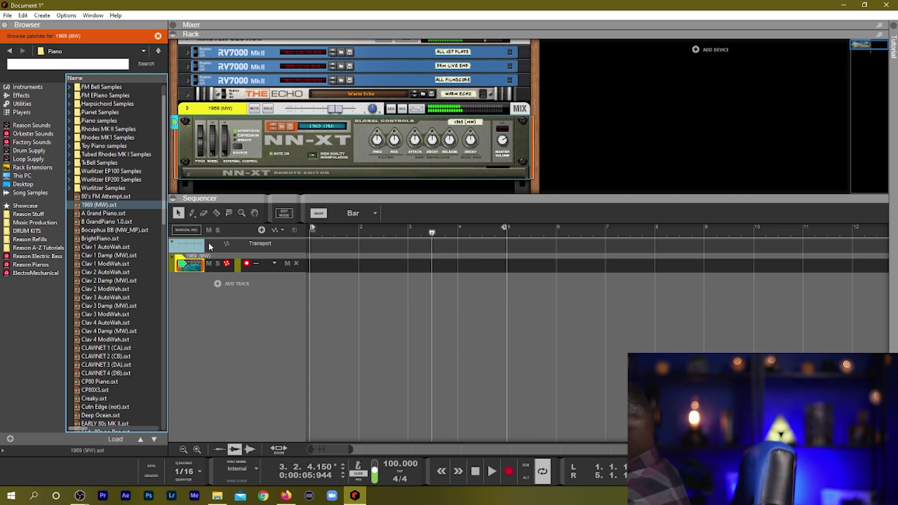
Step: Record a four-bar chord part on the 1969 (MW) track
left_click(143, 197)
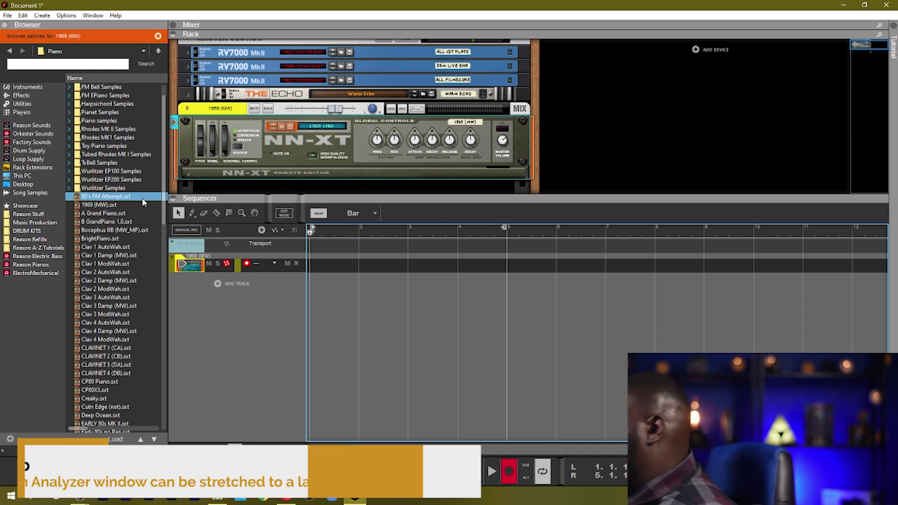
key("ctrl+Return")
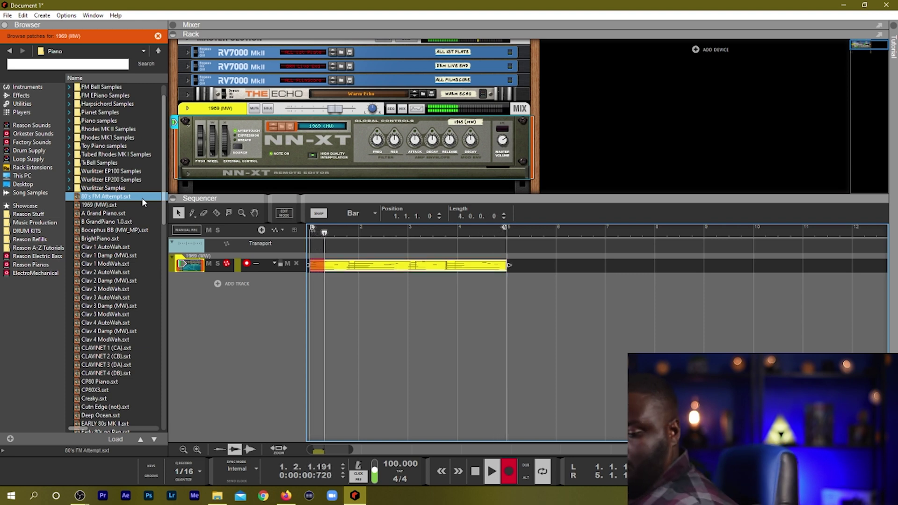
key("ctrl+Return")
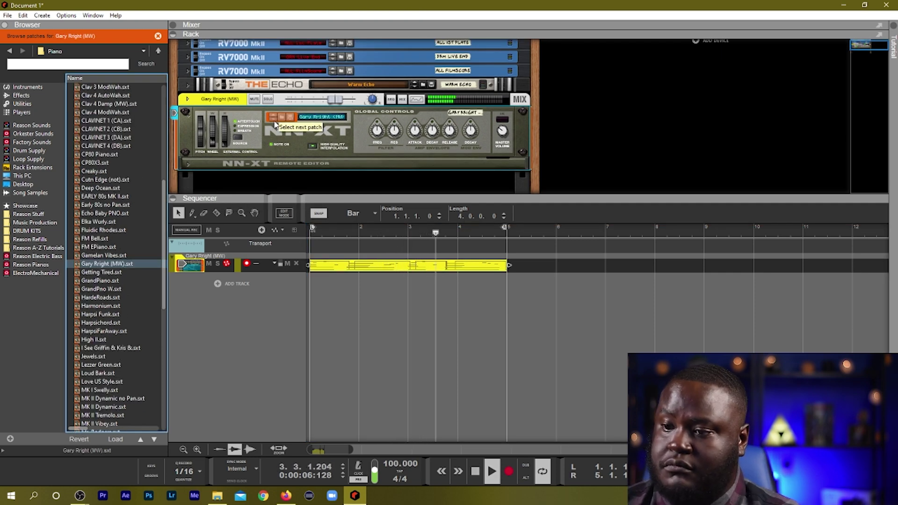
Step: Audition the GrandPiano and MK I Swelly patches on the NN-XT while the recorded part plays
left_click(275, 123)
left_click(274, 121)
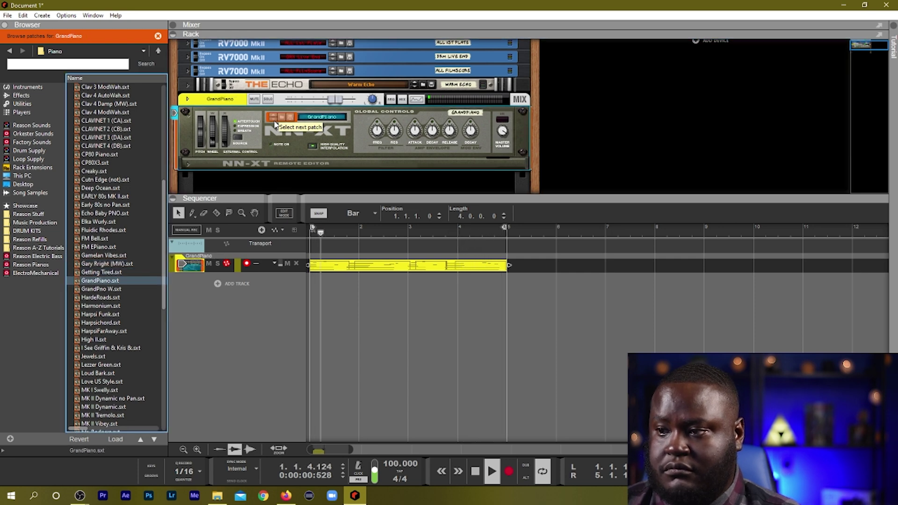
scroll(107, 289, "down", 4)
left_click(107, 288)
double_click(107, 288)
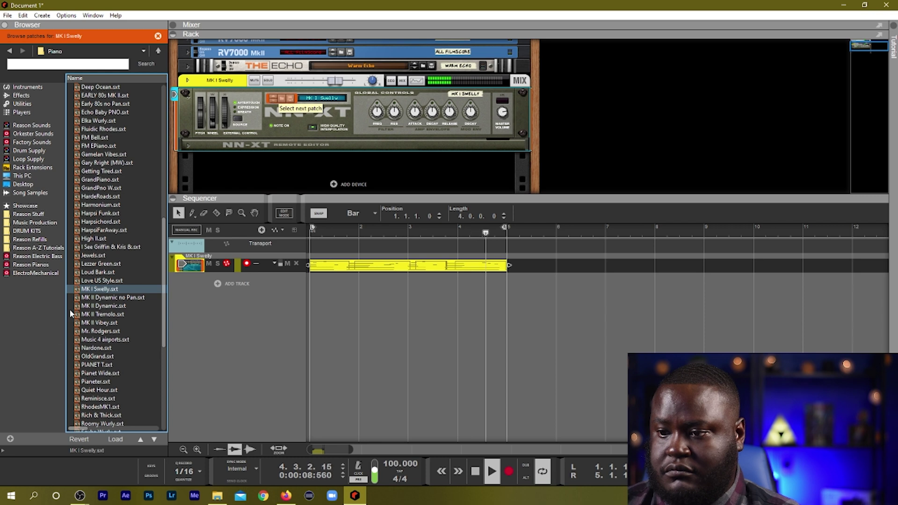
Step: Audition the Music 4 airports, Nardone and Tx Bell patches on the NN-XT during playback
scroll(80, 324, "down", 2)
left_click(106, 289)
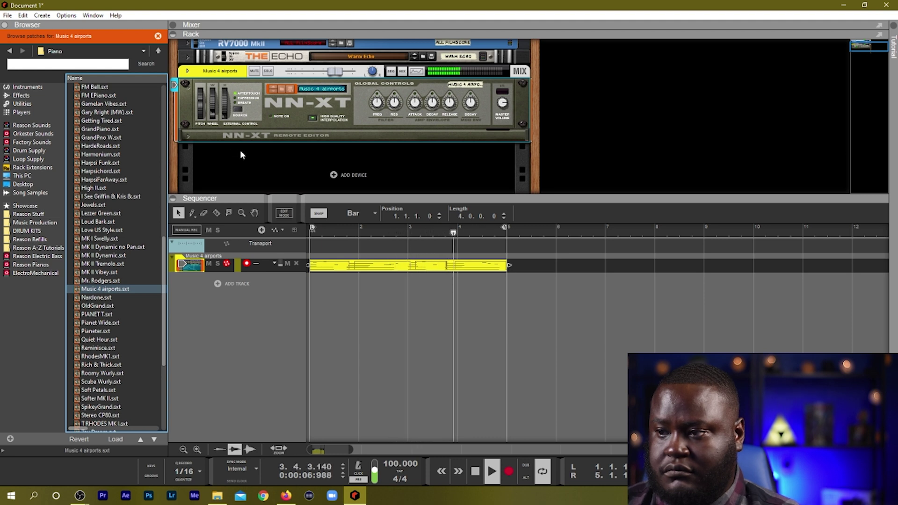
left_click(272, 90)
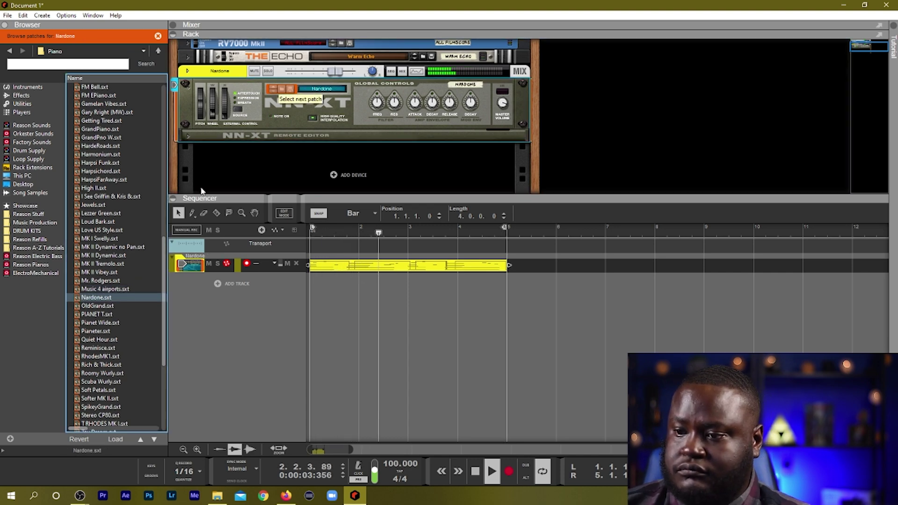
scroll(117, 327, "down", 7)
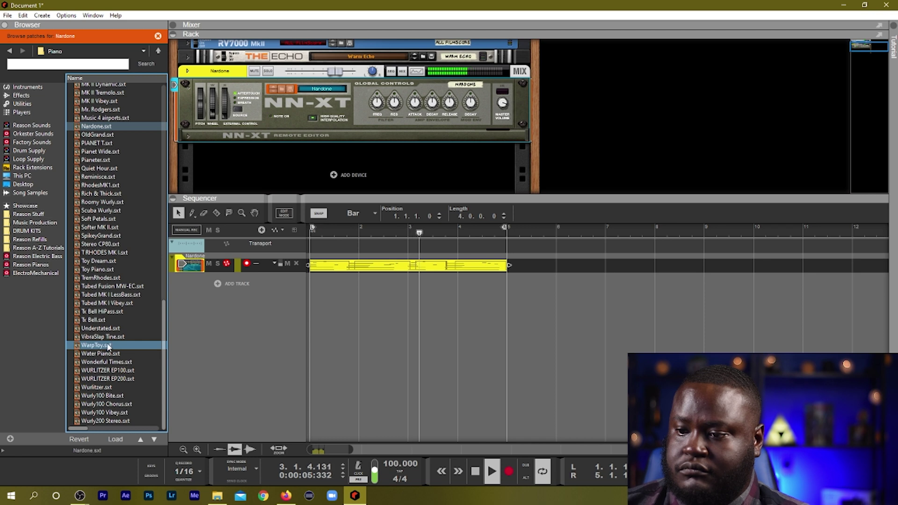
left_click_drag(96, 320, 269, 149)
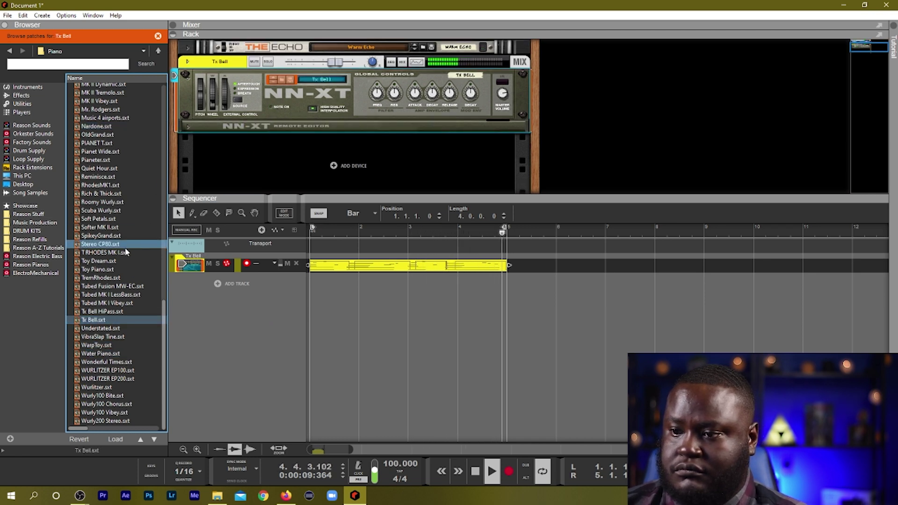
Step: Load the T RHODES MK I patch into the NN-XT and stop playback
left_click(101, 252)
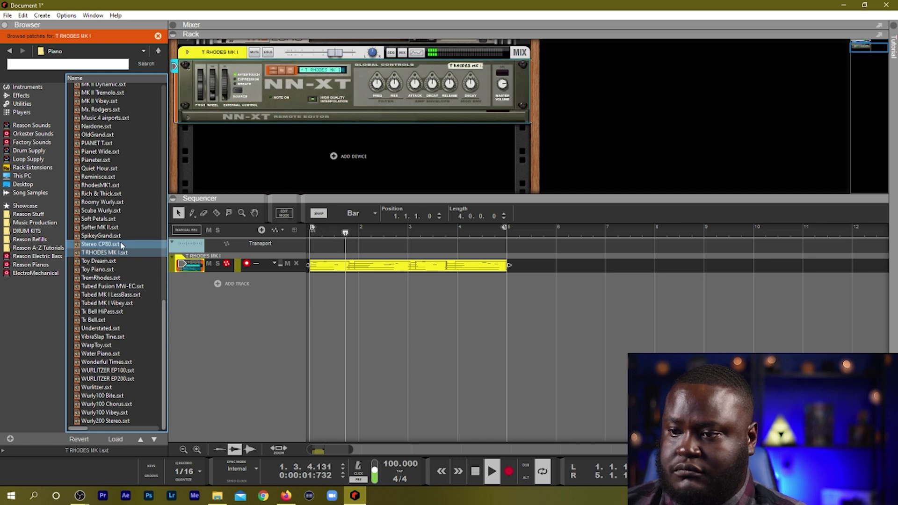
scroll(117, 210, "up", 10)
left_click(116, 228)
scroll(117, 233, "up", 13)
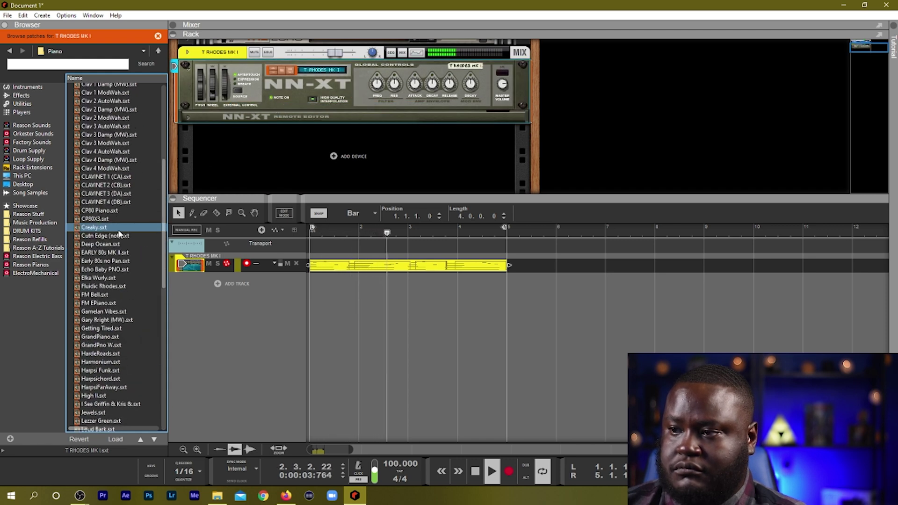
left_click(120, 230)
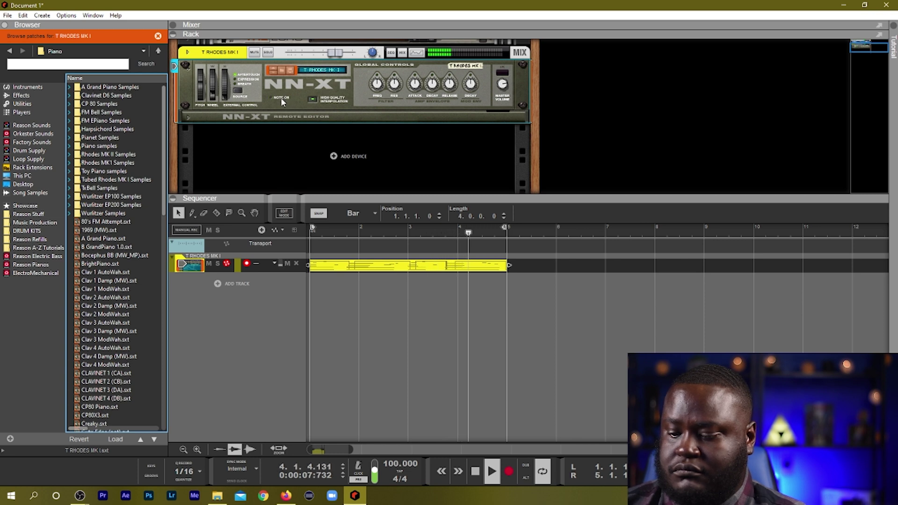
key("space")
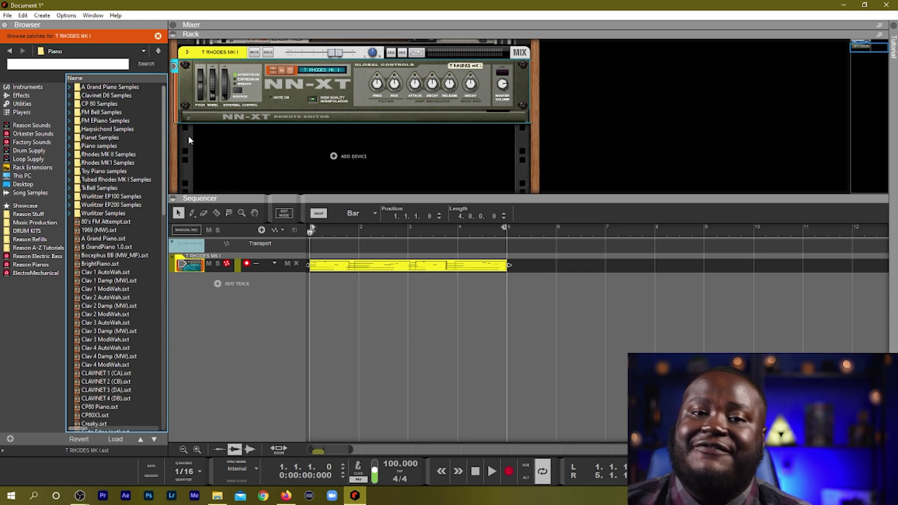
Step: Add an ECF-42 filter to the T RHODES MK I channel and set its frequency to 64
right_click(299, 100)
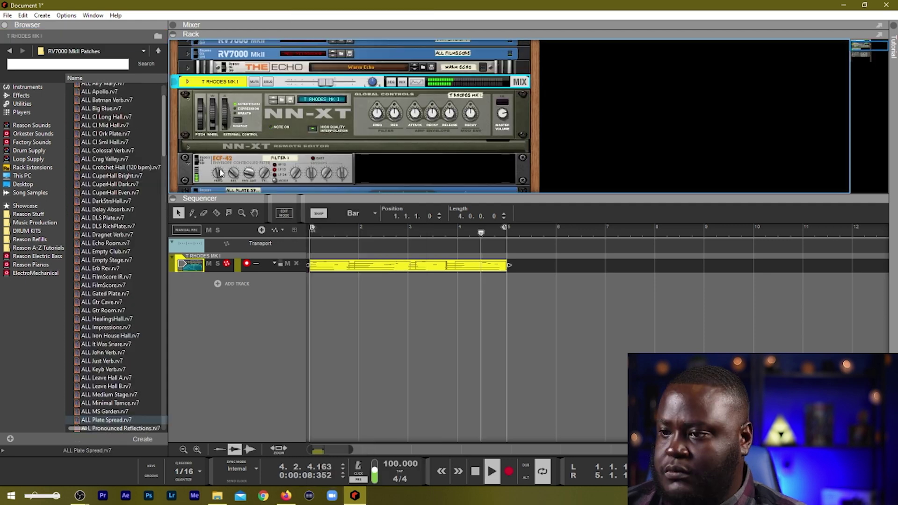
scroll(221, 175, "up", 4)
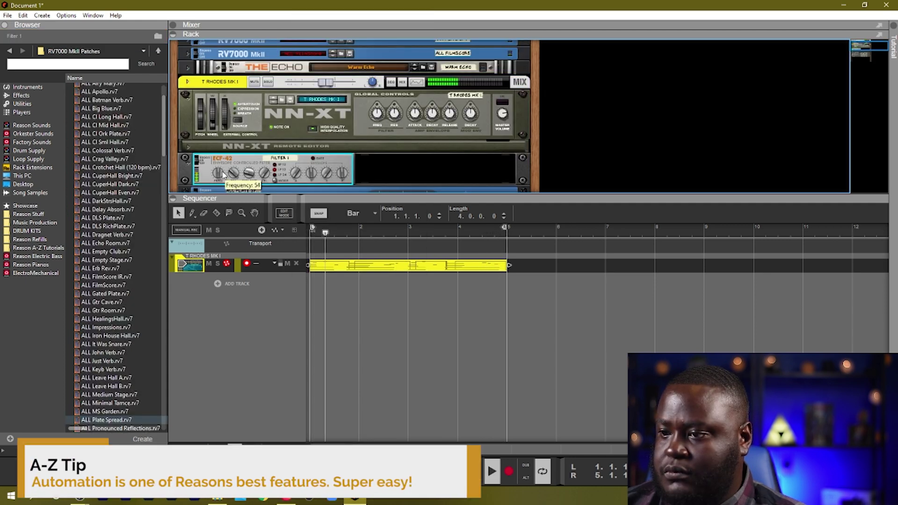
left_click_drag(221, 174, 219, 180)
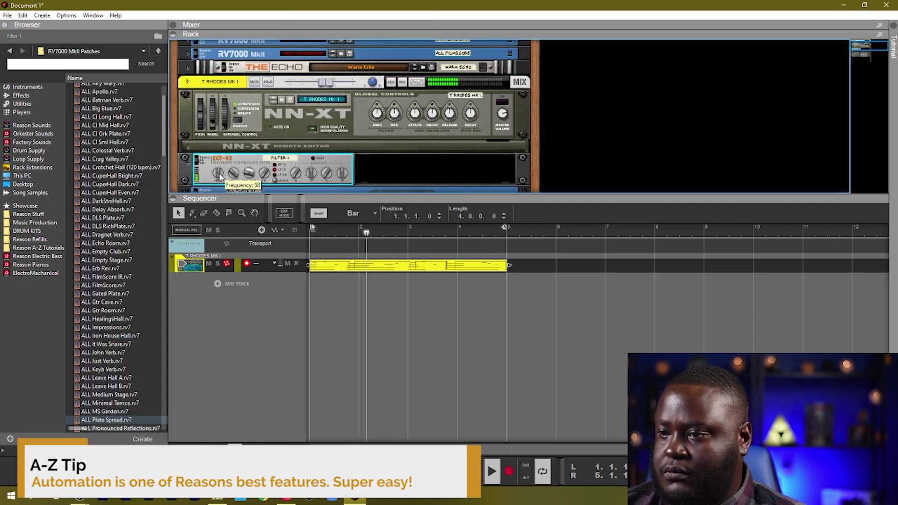
scroll(220, 180, "up", 2)
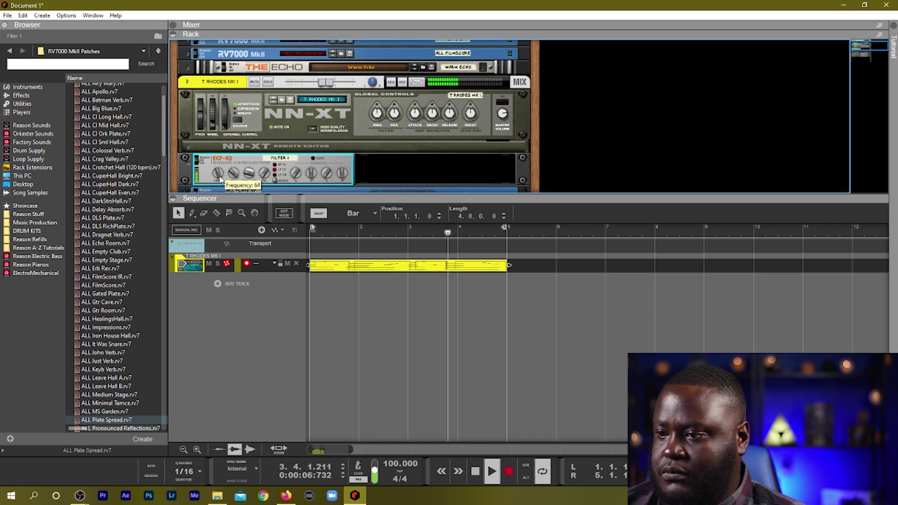
Step: Create an automation lane for the ECF-42's frequency and record about four bars of up-and-down frequency movement
right_click(229, 178)
left_click(230, 180)
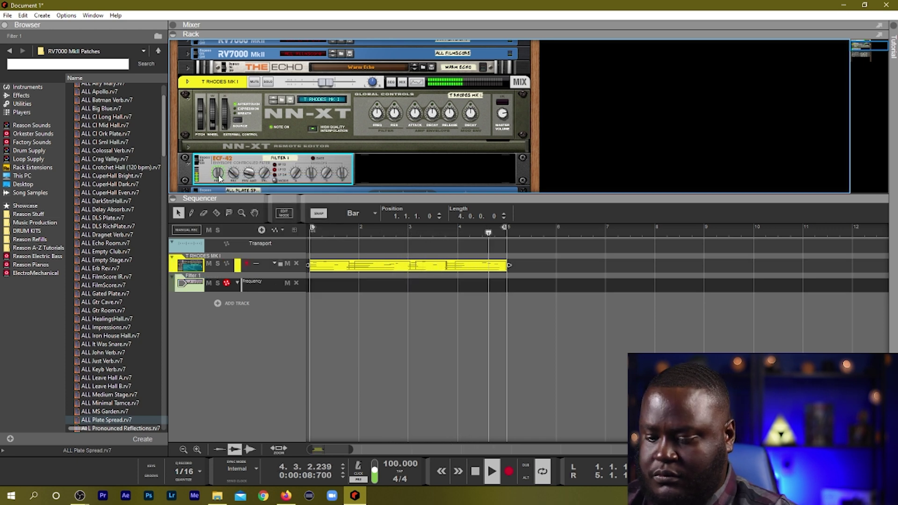
key("ctrl+Return")
scroll(221, 177, "up", 3)
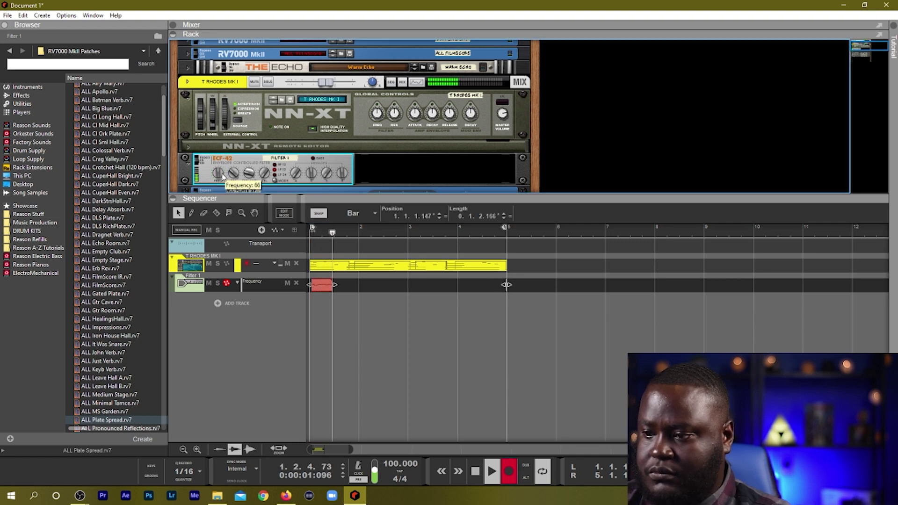
scroll(222, 178, "down", 3)
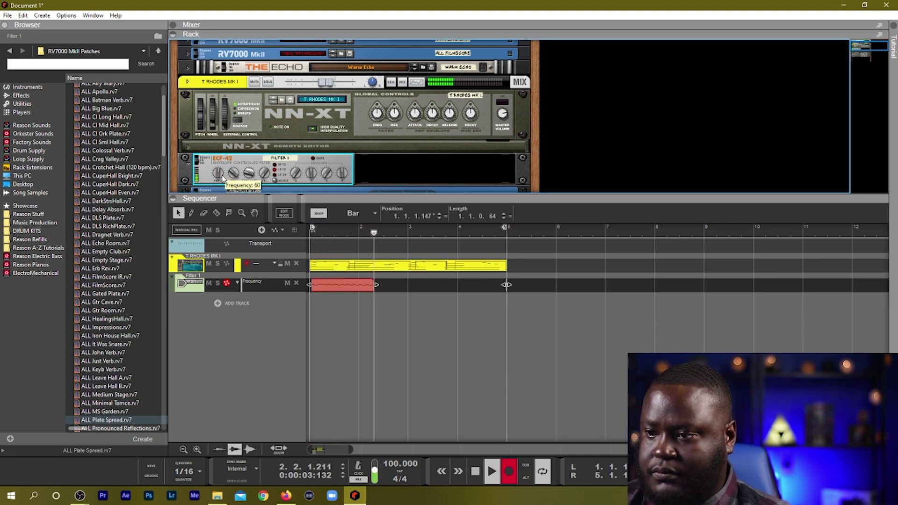
scroll(222, 178, "up", 2)
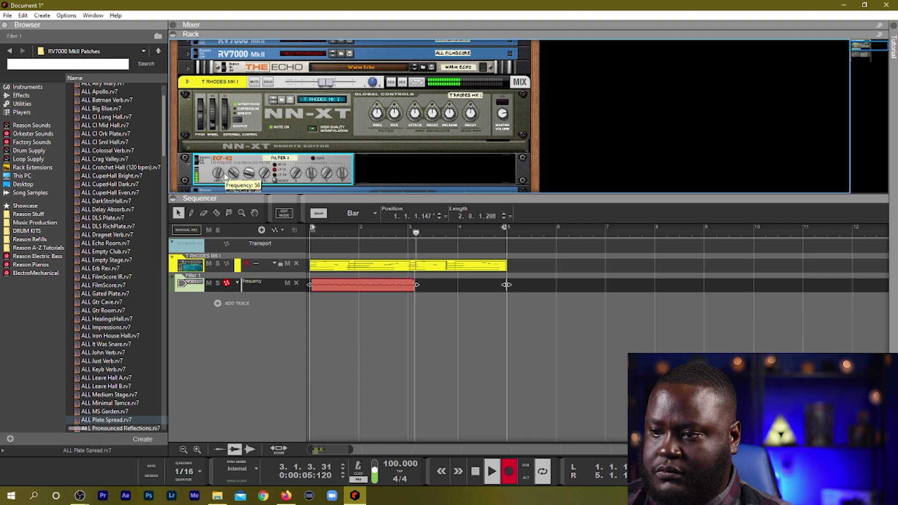
scroll(223, 178, "up", 2)
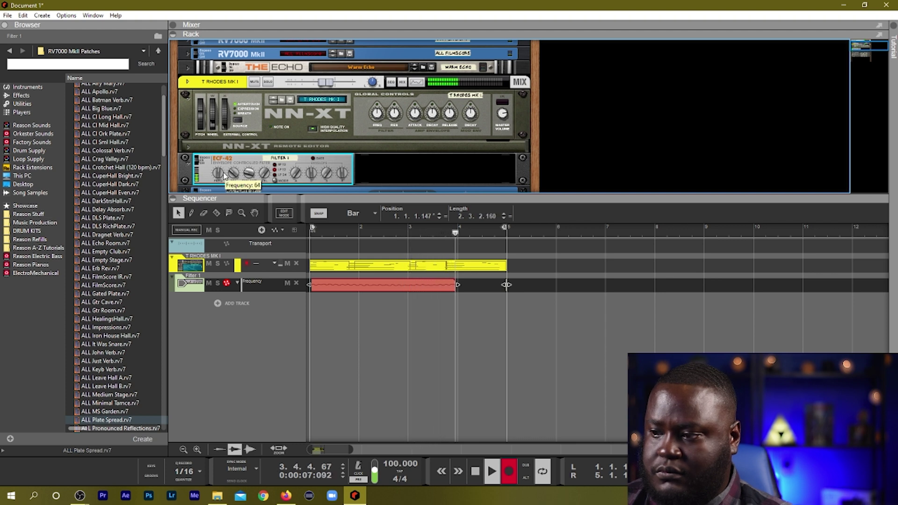
scroll(223, 178, "down", 2)
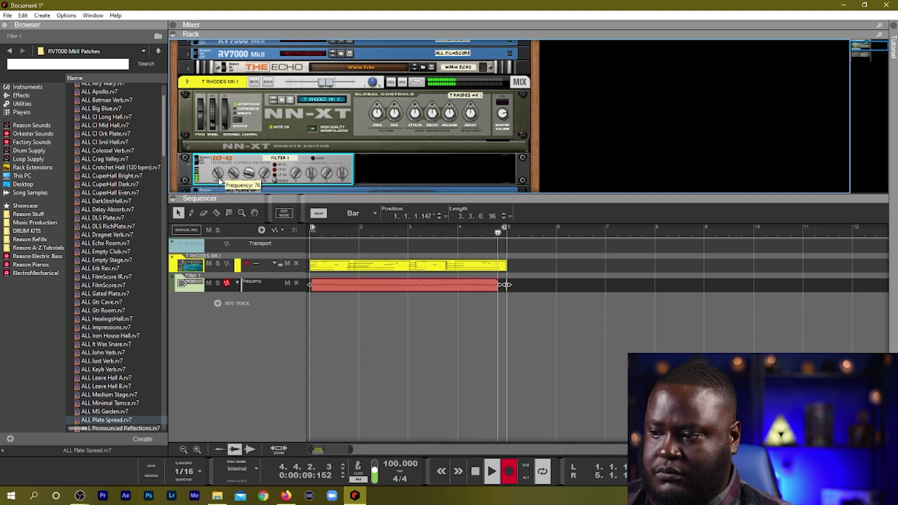
key("space")
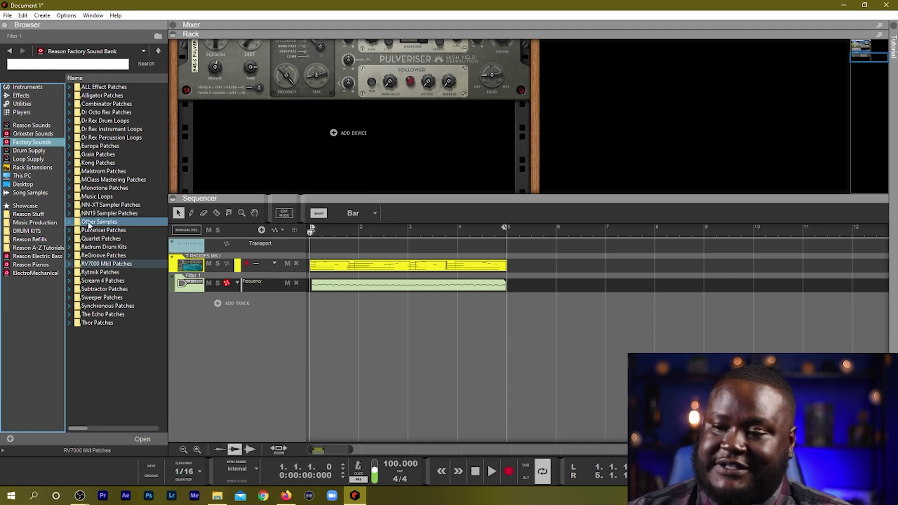
Step: Create a Subtractor track with the BassAche patch from the factory Bass folder and switch its patch to Belleville
left_click(105, 291)
double_click(106, 290)
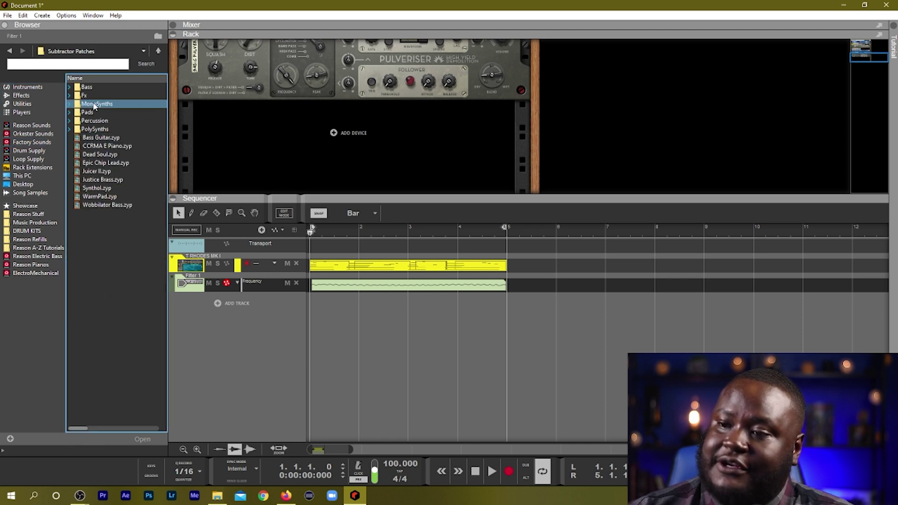
double_click(90, 89)
left_click(111, 231)
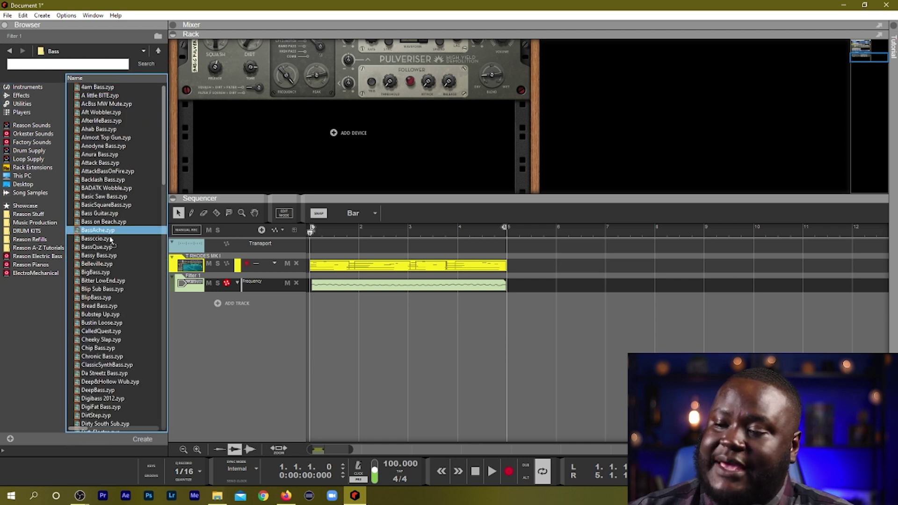
left_click_drag(222, 329, 221, 326)
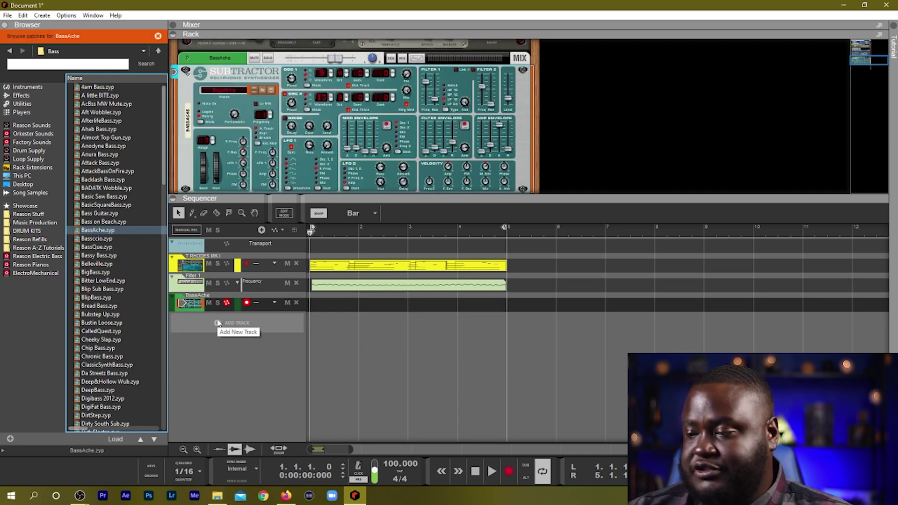
left_click(98, 263)
Step: Record a four-bar bass part on the Belleville track and check its notes in the clip editor
key("ctrl+Return")
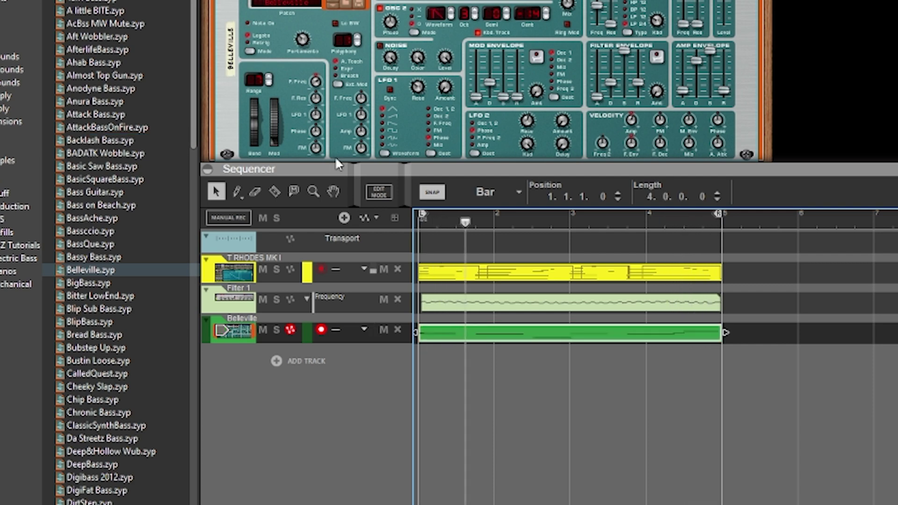
double_click(432, 327)
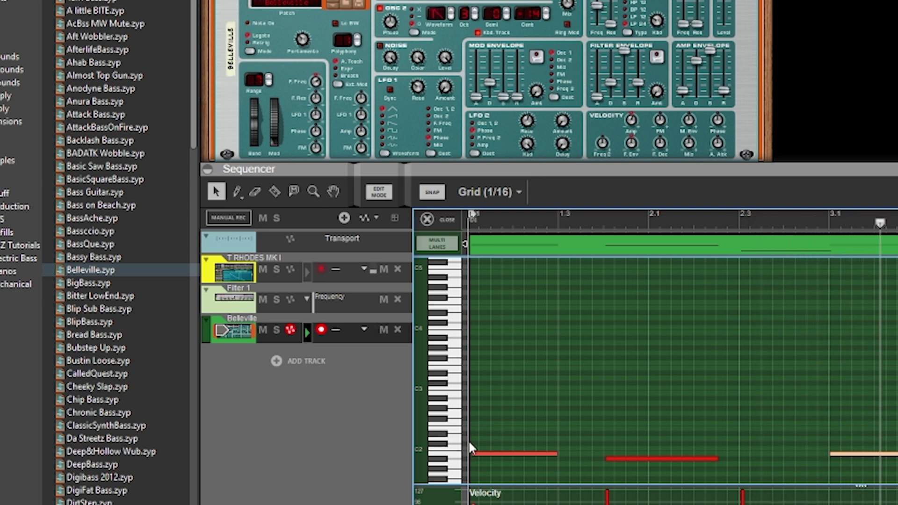
key("ctrl+e")
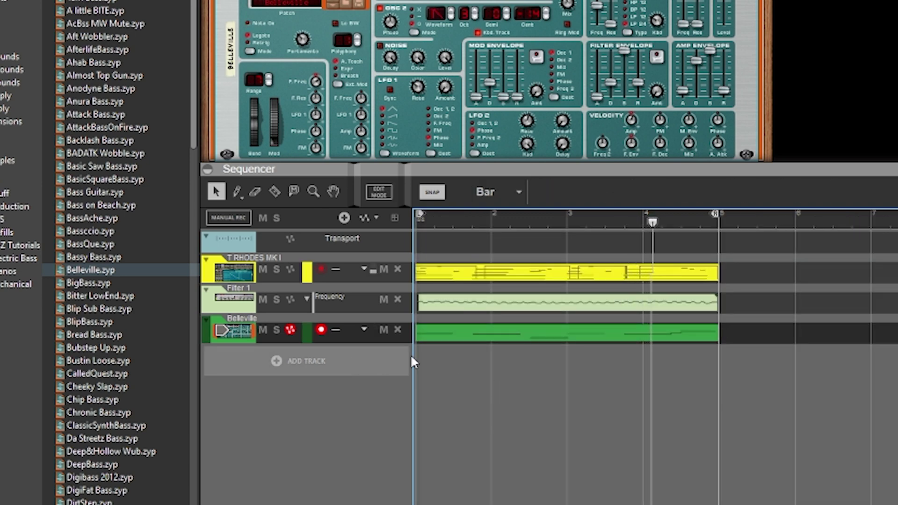
left_click(427, 313)
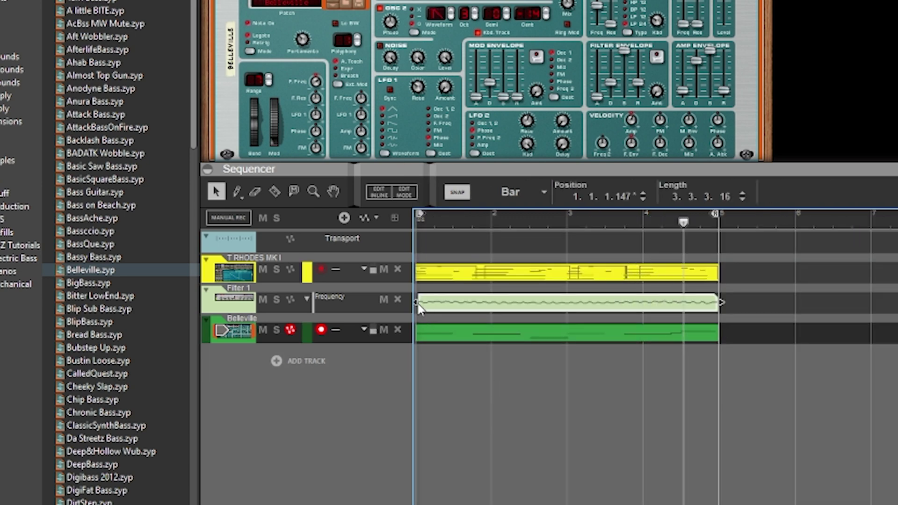
left_click(481, 361)
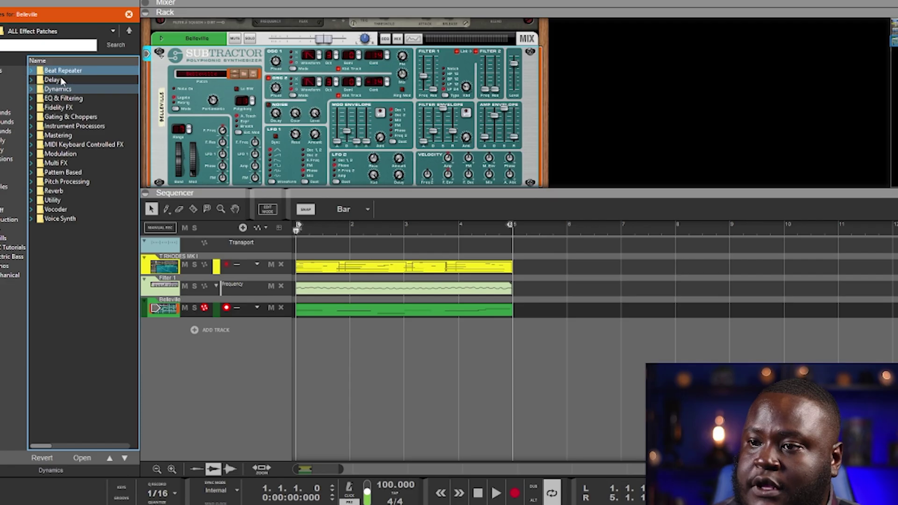
Step: Add the Nastier Bass effect patch from the Dynamics > Bass folder to the Belleville track
left_click(75, 266)
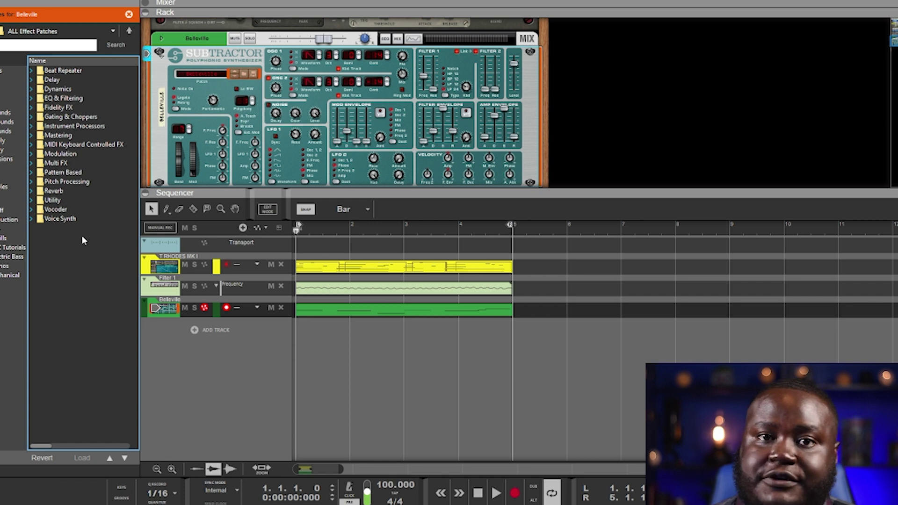
double_click(80, 90)
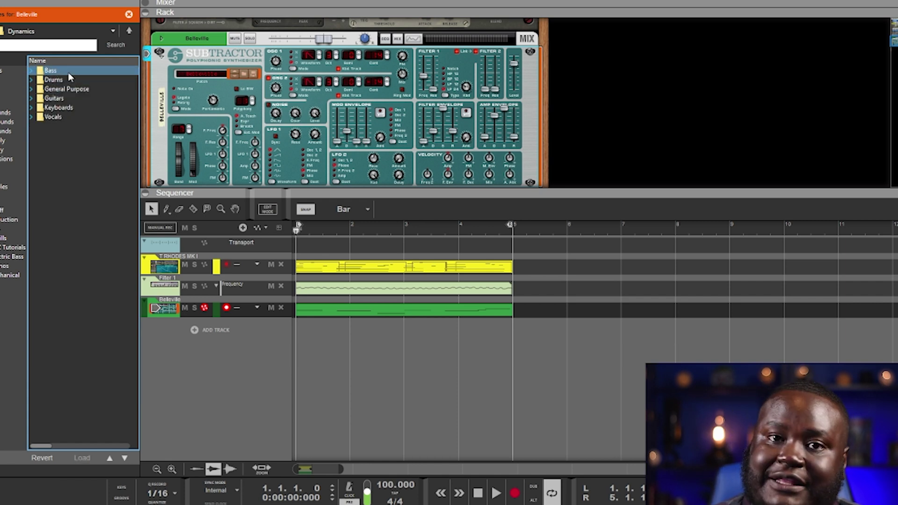
double_click(69, 73)
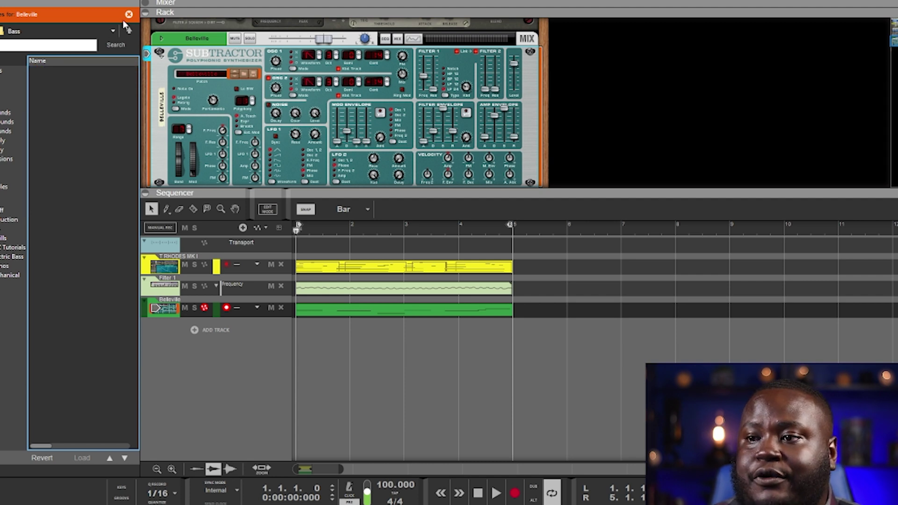
left_click(70, 118)
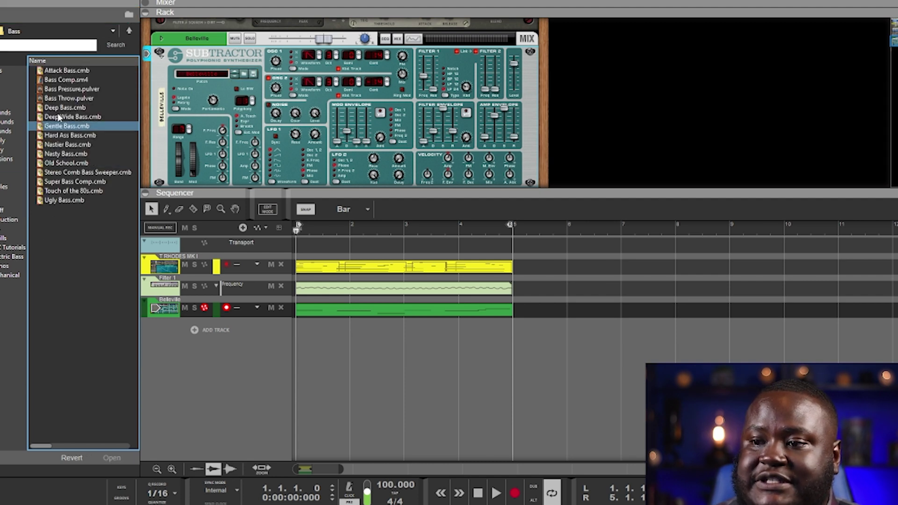
left_click(71, 116)
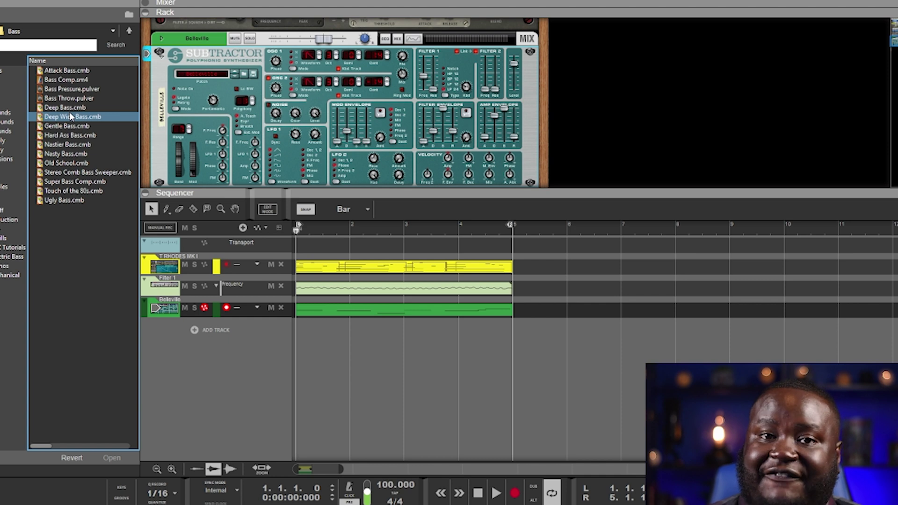
double_click(68, 145)
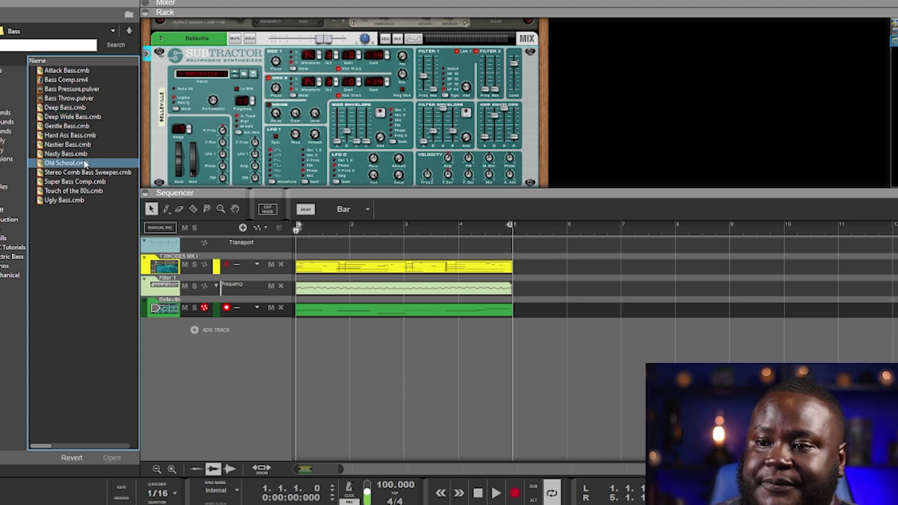
Step: Play the loop and lower the Belleville mix channel's level slightly, then stop playback
key("space")
left_click_drag(325, 37, 312, 41)
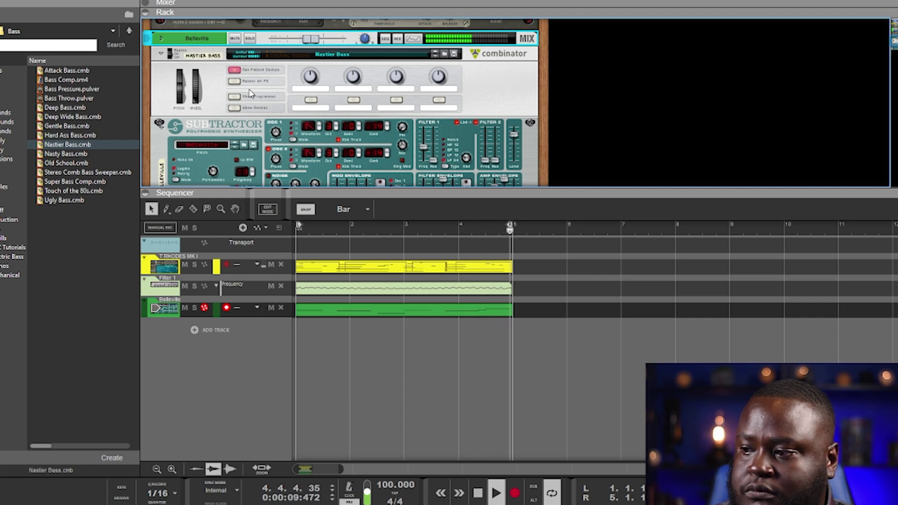
key("space")
Step: Show the devices inside the Nastier Bass Combinator, examine its equalizer, compressor and maximizer, and hide them again
left_click(234, 105)
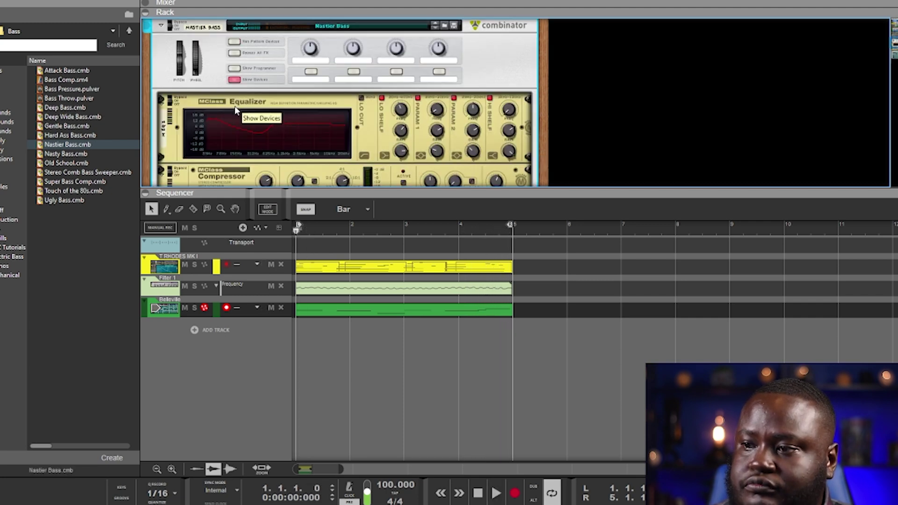
scroll(242, 112, "down", 3)
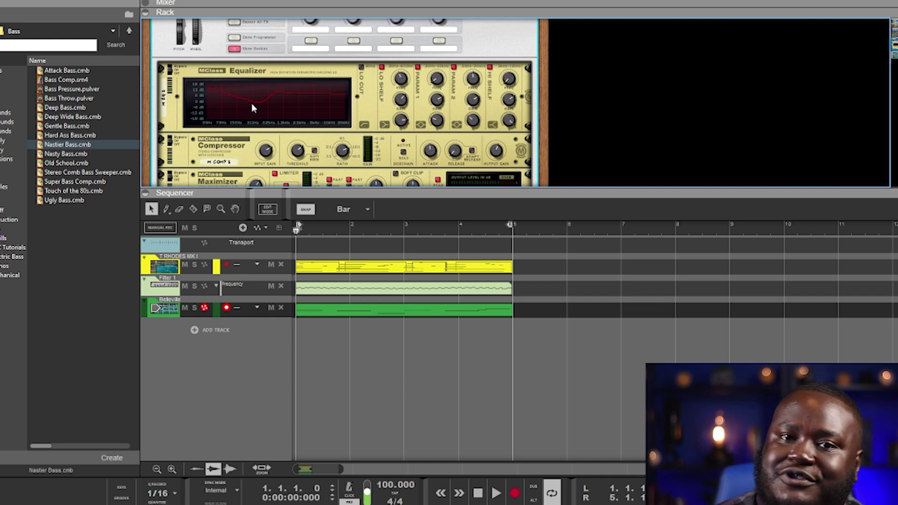
scroll(255, 101, "down", 2)
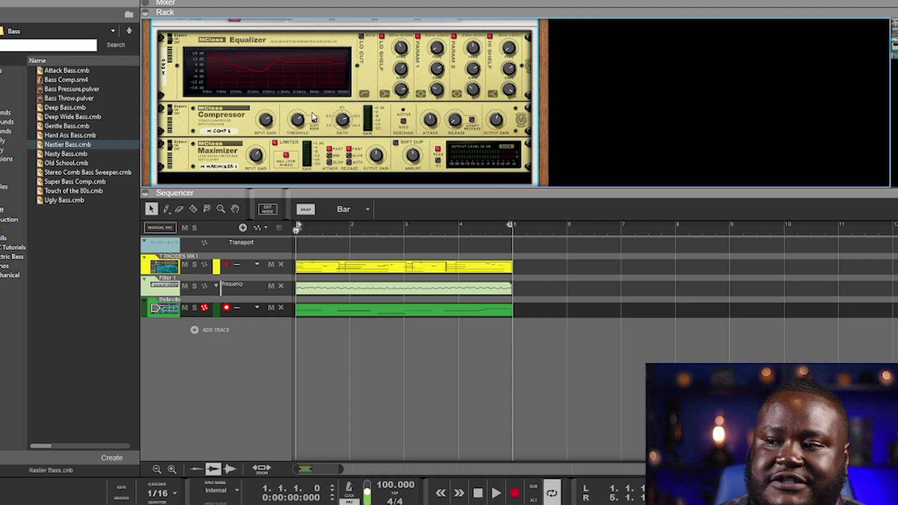
scroll(314, 117, "up", 3)
left_click(233, 111)
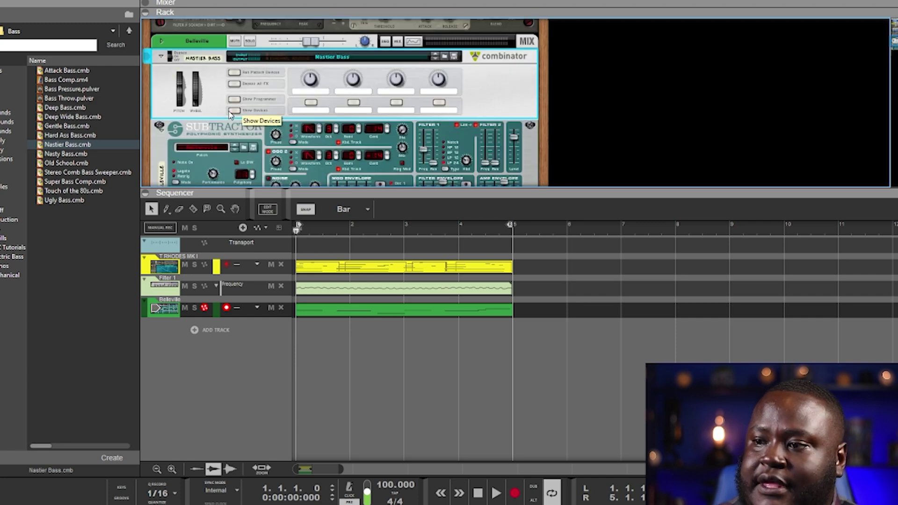
Step: Play back the loop with the bass effect, stop it, and open the Factory Sounds in the browser
key("space")
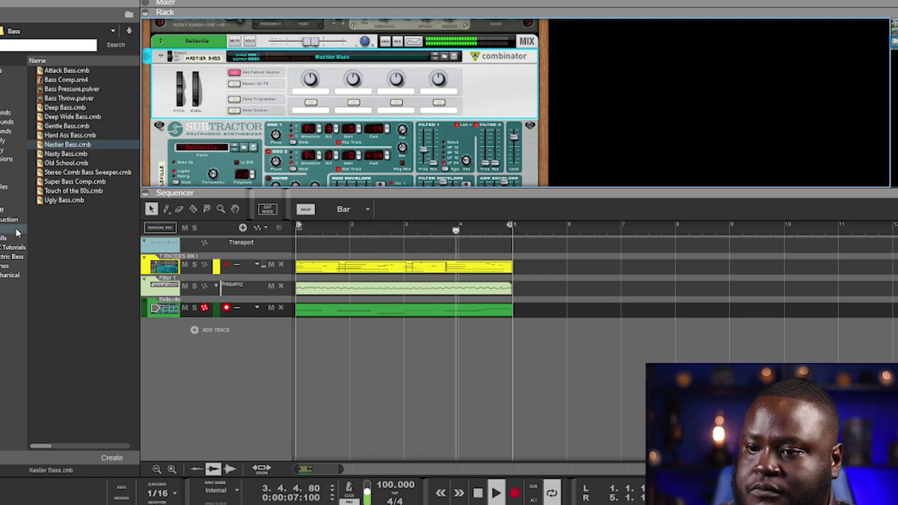
double_click(484, 494)
left_click(4, 131)
double_click(70, 117)
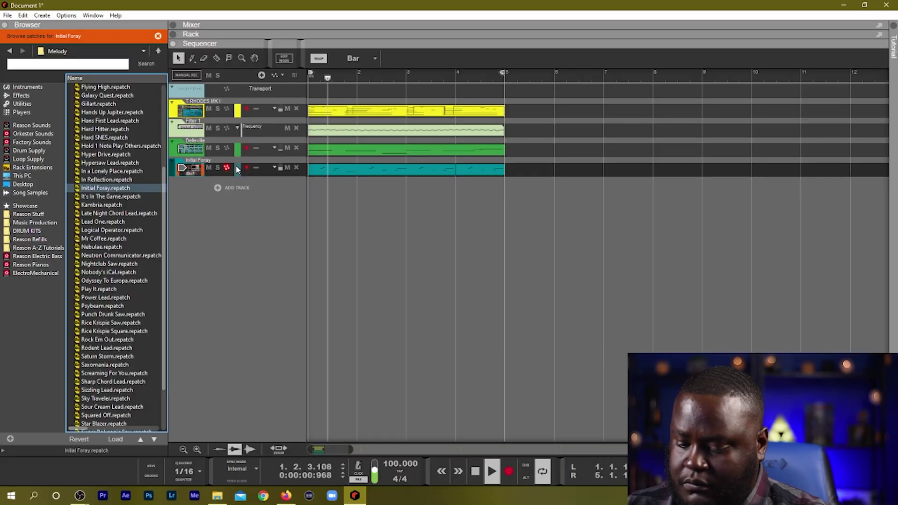
Step: Audition the Melody patches on the Initial Foray track during playback and switch it to Neutron Communicator
key("Down")
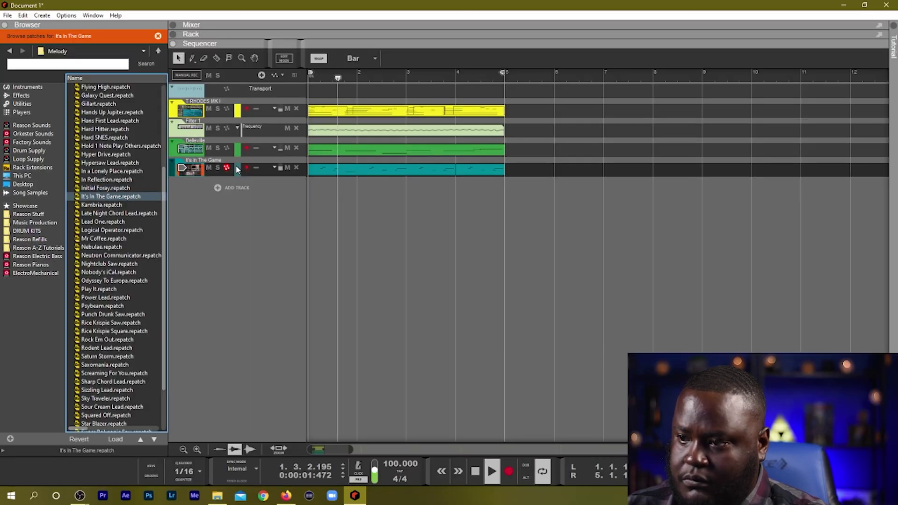
key("Down")
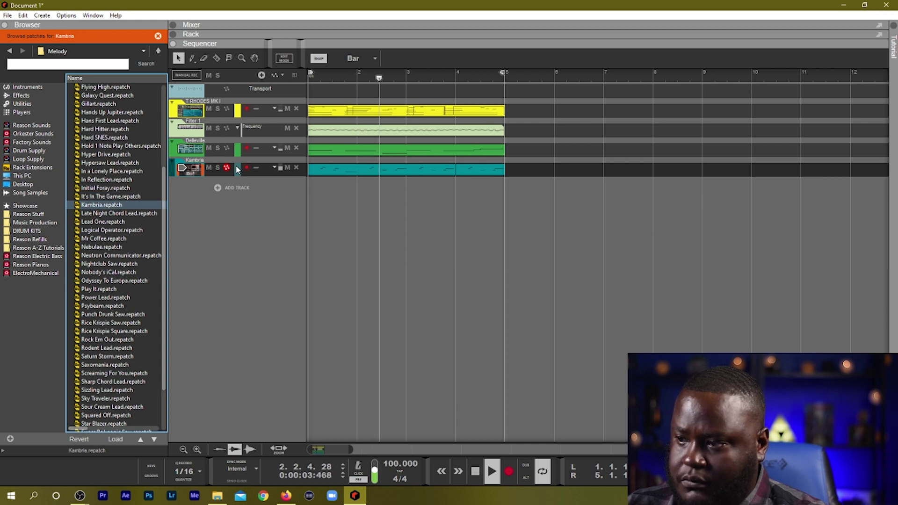
key("Down")
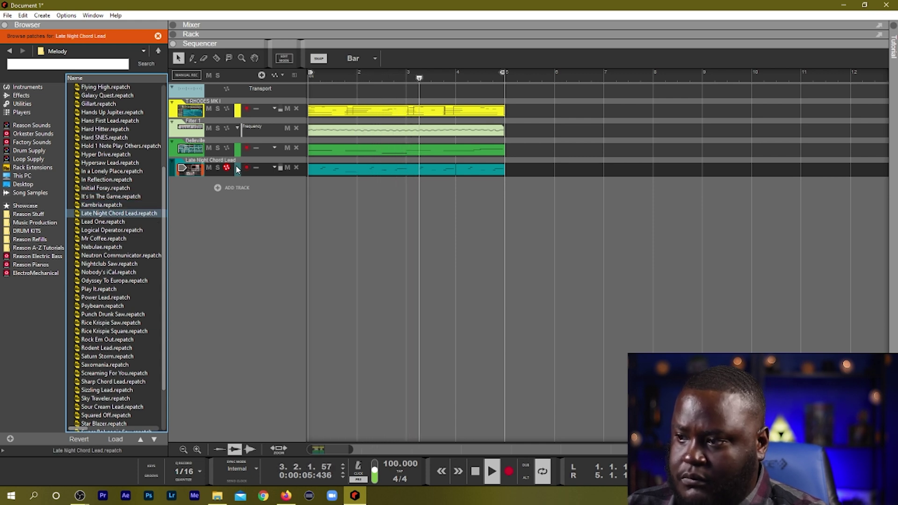
key("Down")
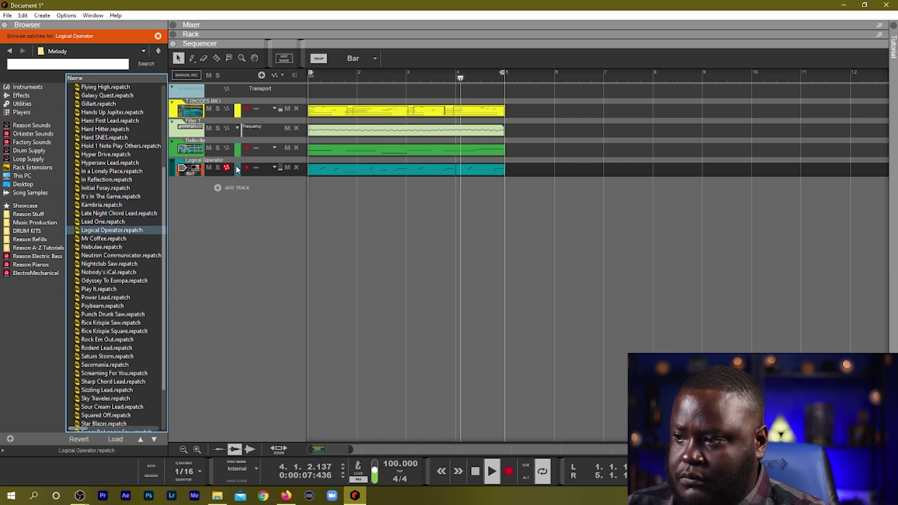
key("Down")
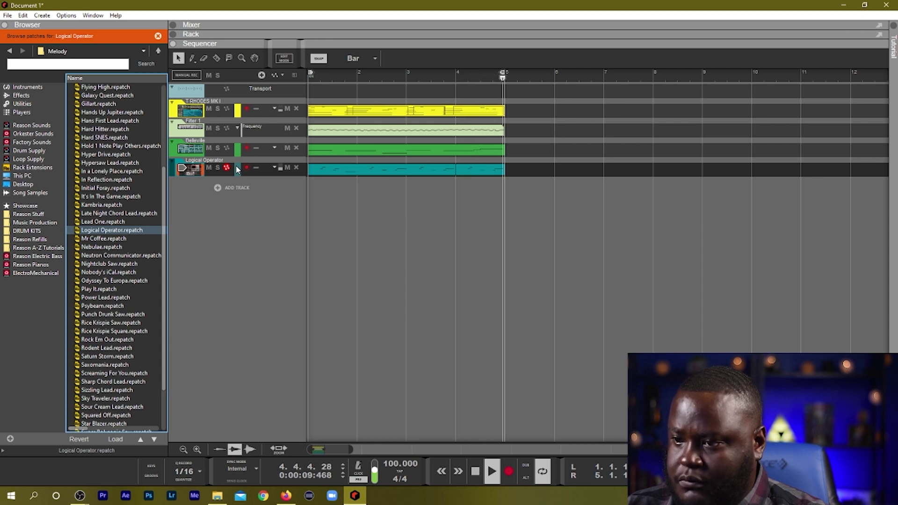
key("Down")
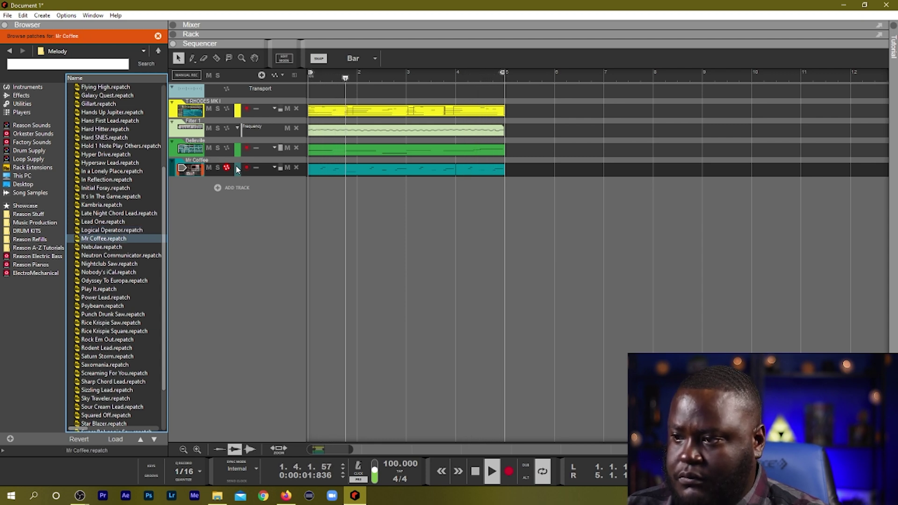
key("Down")
key("Down")
key("Down")
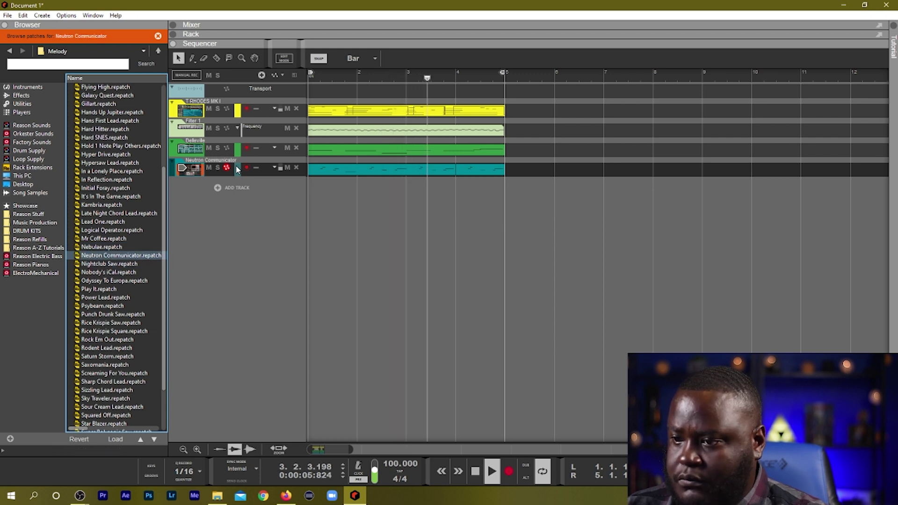
key("Up")
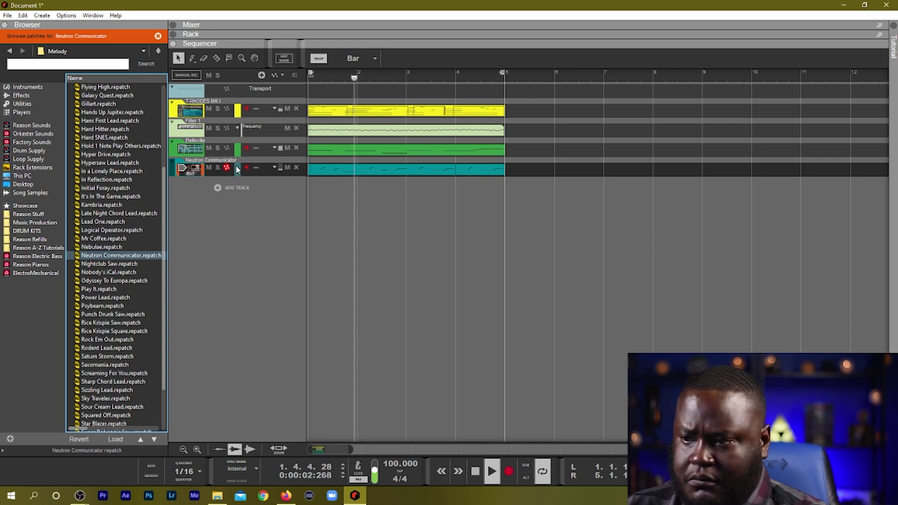
Step: Create a track with the In a Lonely Place patch and copy the Neutron Communicator clips onto it
left_click(108, 205)
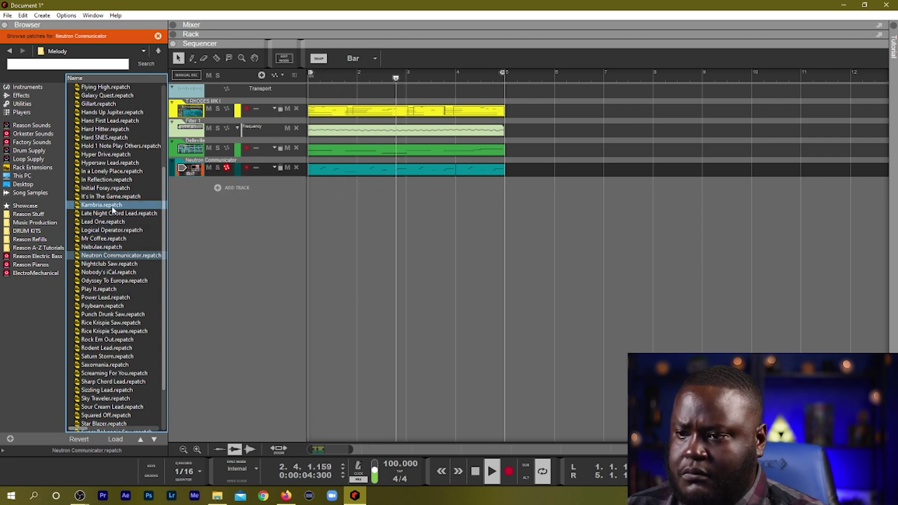
left_click(107, 179)
mouse_move(111, 171)
left_mouse_down()
mouse_move(195, 197)
mouse_move(352, 189)
mouse_move(358, 178)
mouse_move(345, 196)
left_mouse_up()
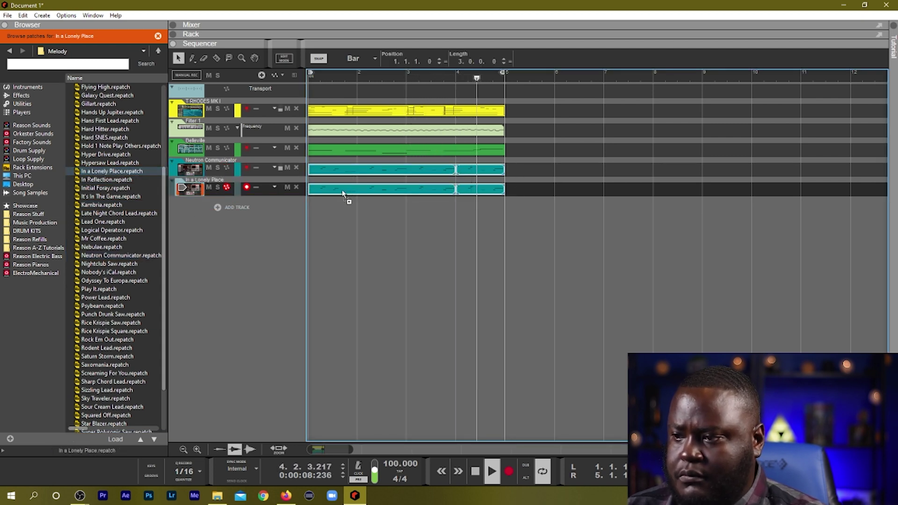
Step: Show the mixer and go to the lower controls of the In a Lonely Place channel strip
key("F5")
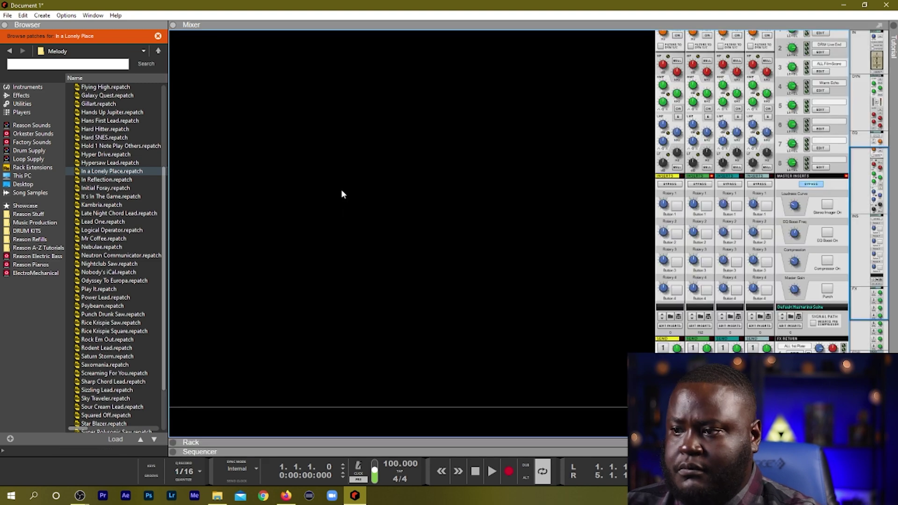
scroll(697, 332, "down", 5)
left_click(766, 347)
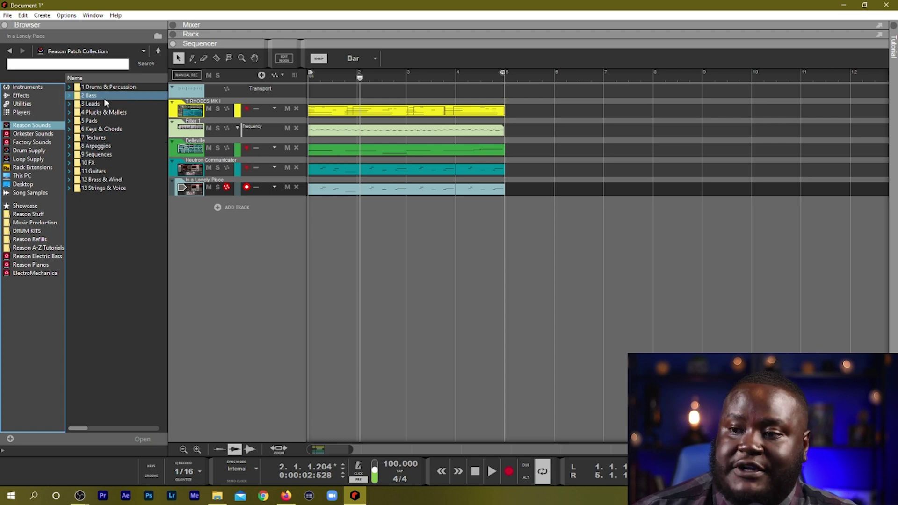
Step: Look through the patches in the 3 Leads folder of Reason Sounds and return to the category list
double_click(101, 106)
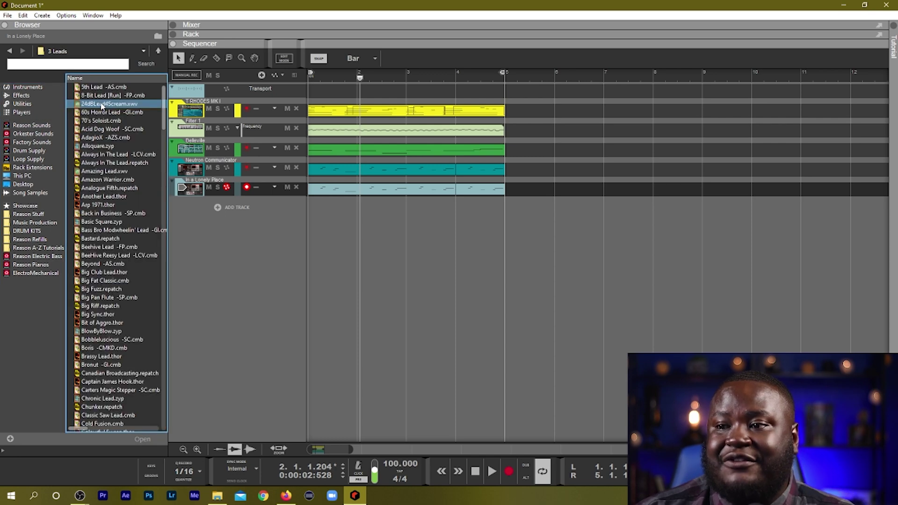
scroll(92, 212, "down", 8)
scroll(92, 211, "down", 20)
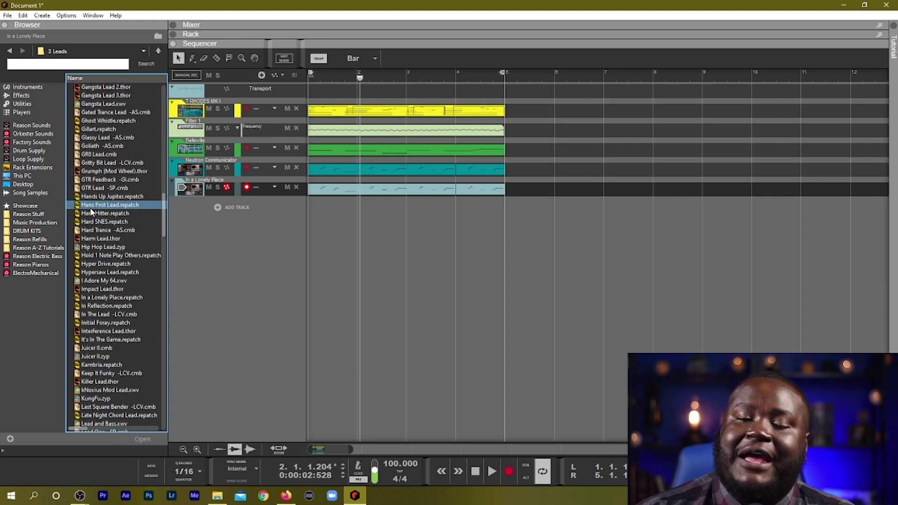
scroll(92, 212, "down", 20)
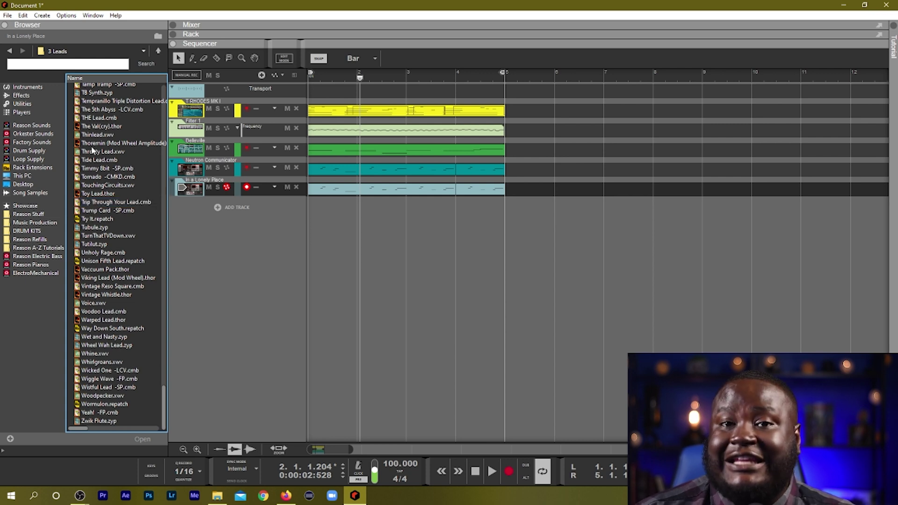
left_click(10, 50)
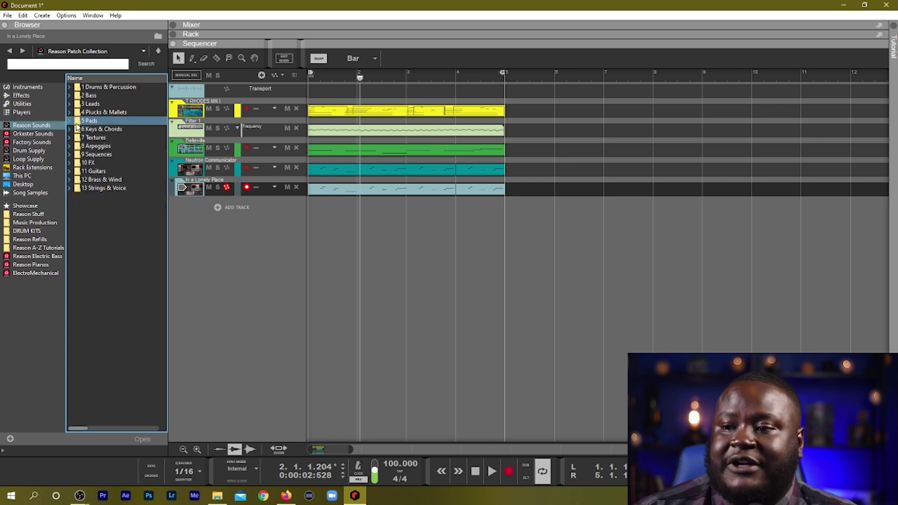
Step: Audition the Bells patches from Plucks & Mallets on a new track during playback and switch it to FM Wobble Bells
double_click(111, 113)
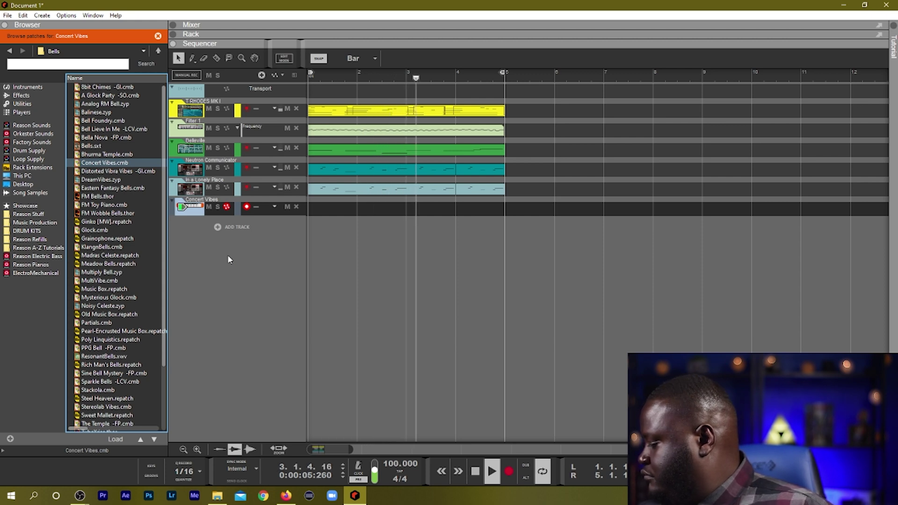
key("Down")
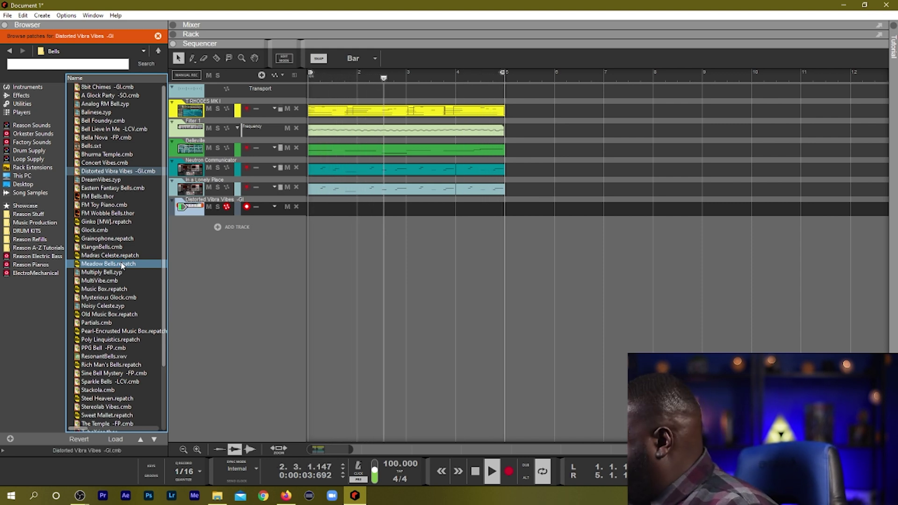
key("Down")
key("Down")
key("Down")
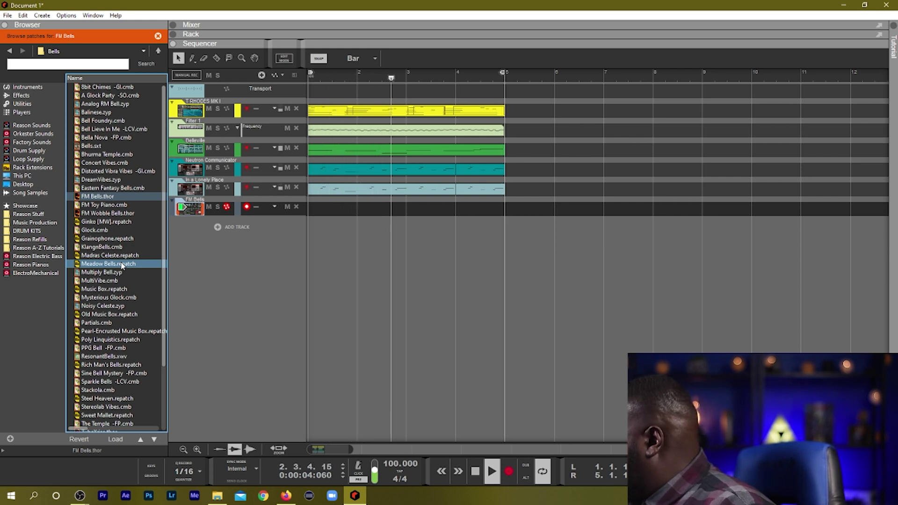
key("Down")
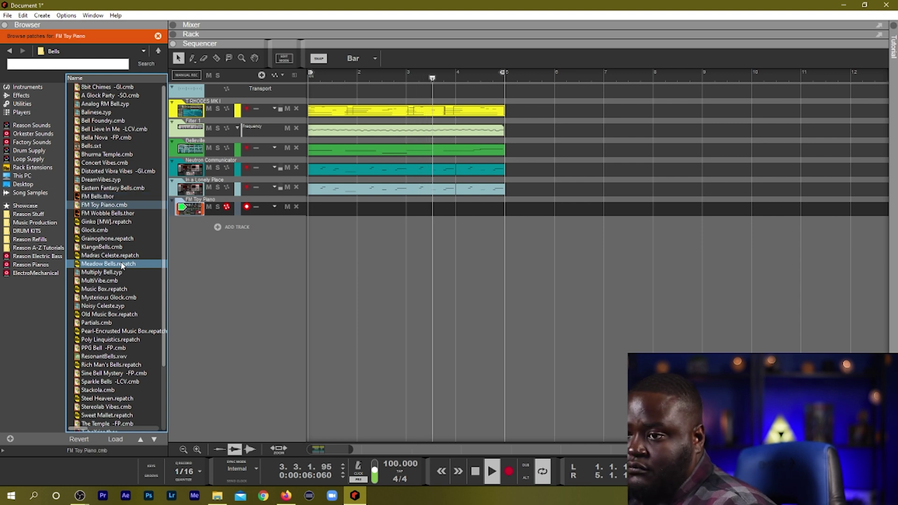
key("Down")
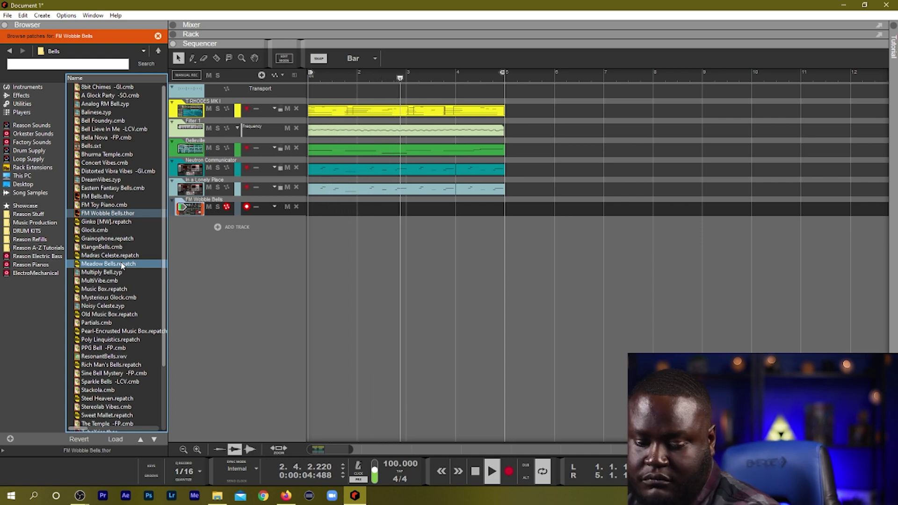
Step: Lower the FM Wobble Bells channel fader in the mixer, record a four-bar bell part, and select its clip in the sequencer
key("F5")
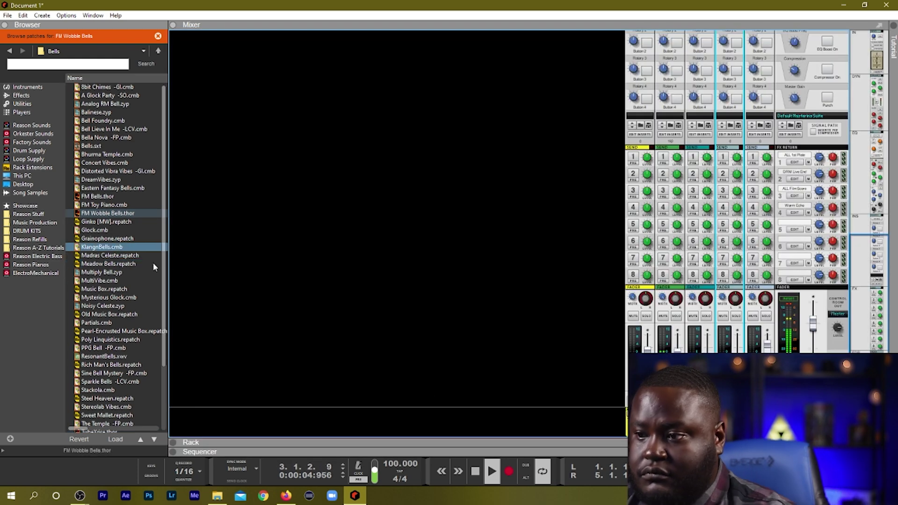
left_click(768, 348)
key("ctrl+Return")
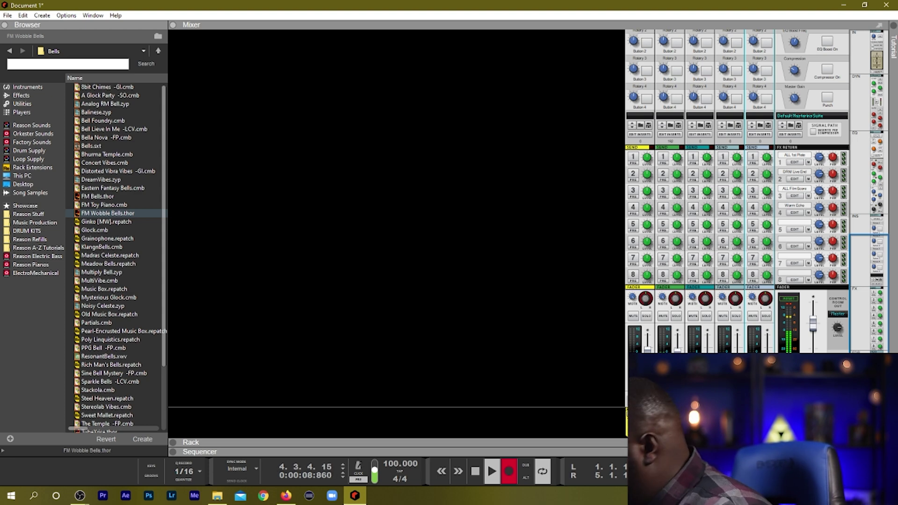
key("F7")
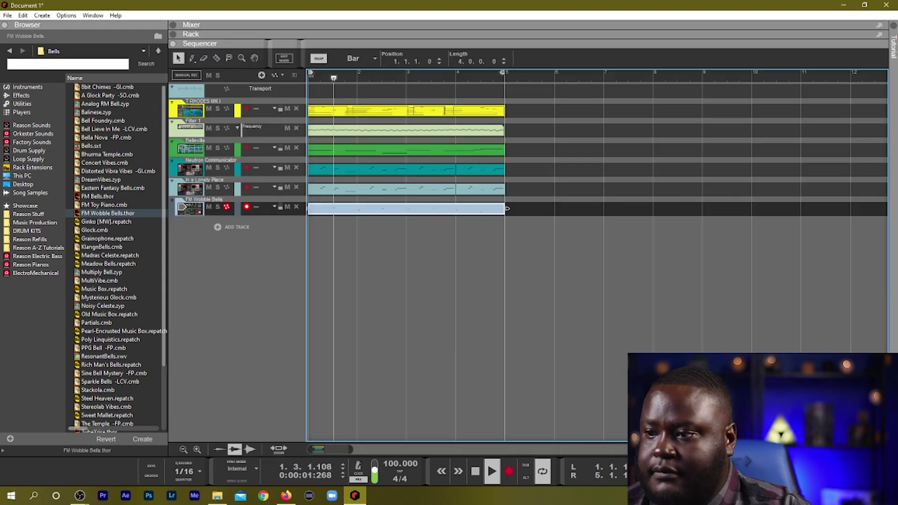
left_click(255, 228)
left_click(383, 239)
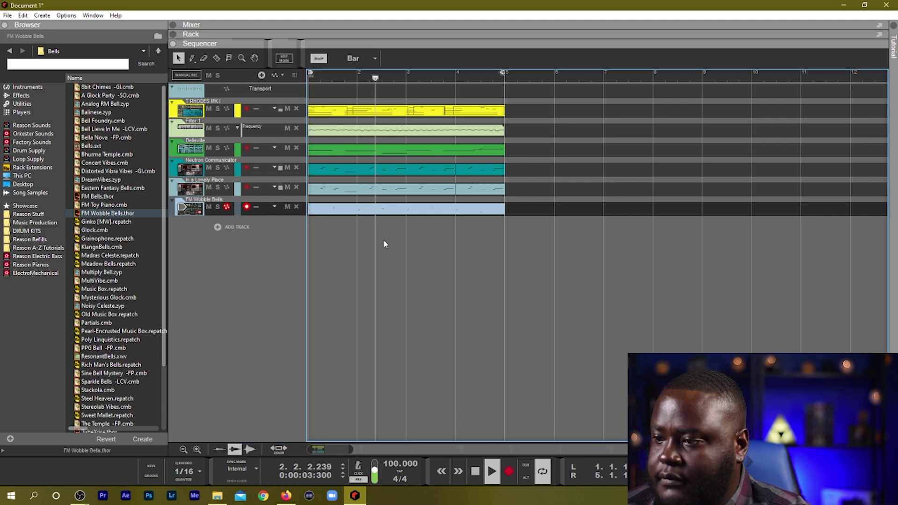
left_click(374, 209)
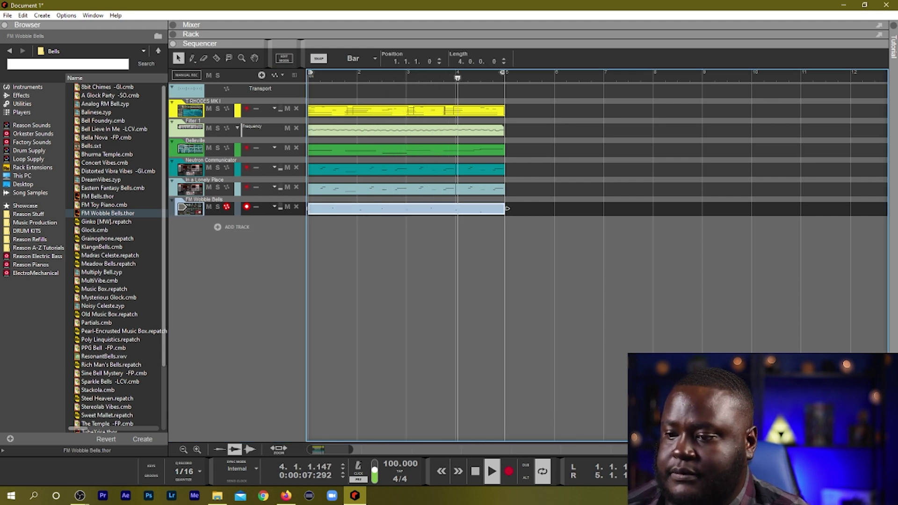
Step: Browse Factory Sounds to the Kong Kits and create a drum track with the Warehouse patch from Club Kits
left_click(159, 50)
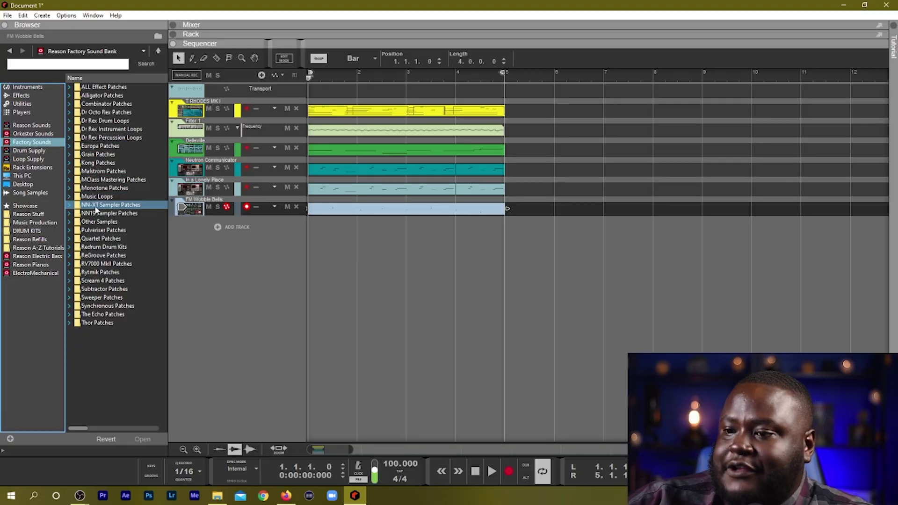
double_click(105, 167)
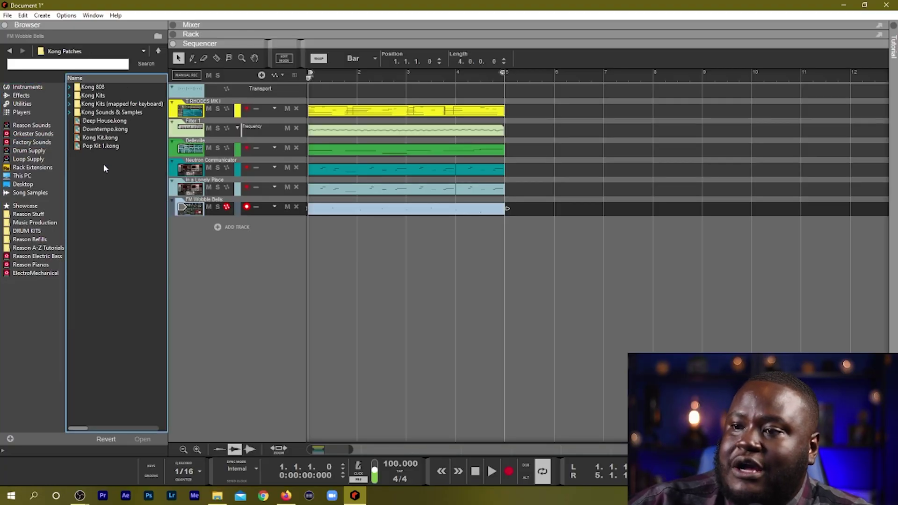
double_click(90, 96)
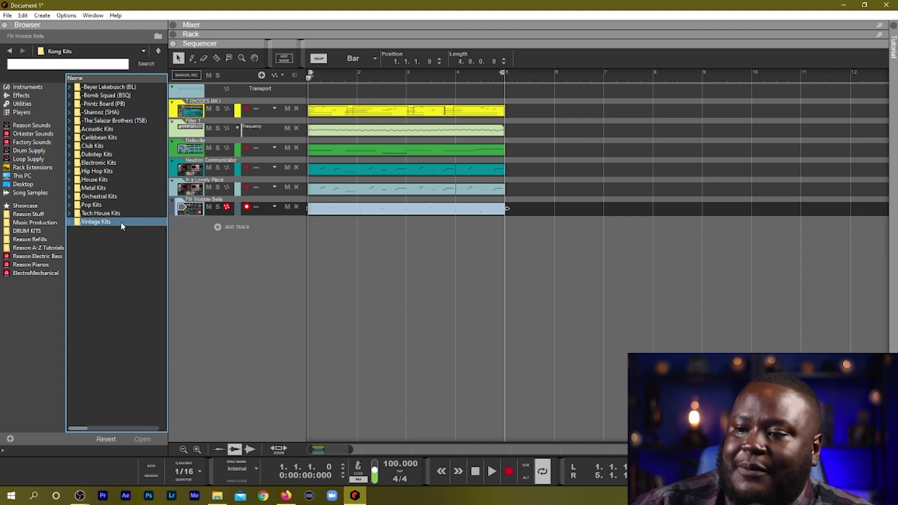
left_click(124, 130)
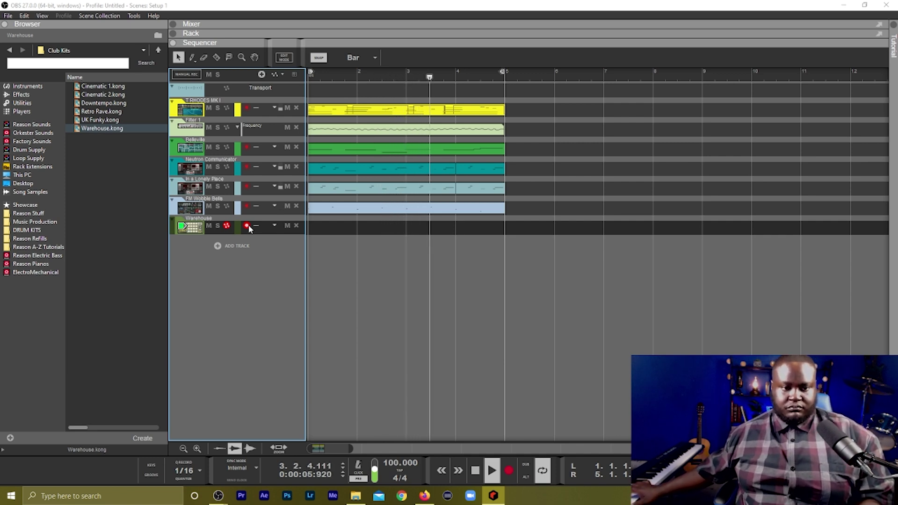
Step: Restart from bar 1 and record a four-bar drum part on the Warehouse track
key("space")
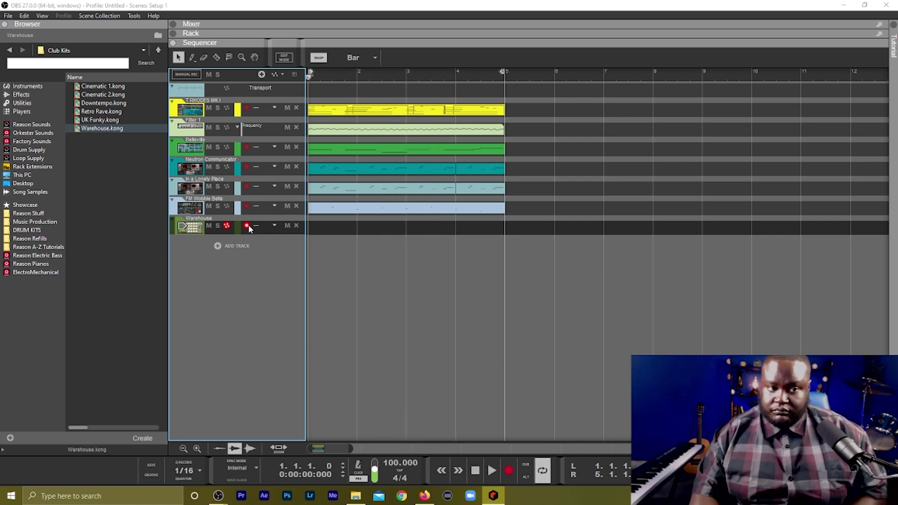
key("ctrl+Return")
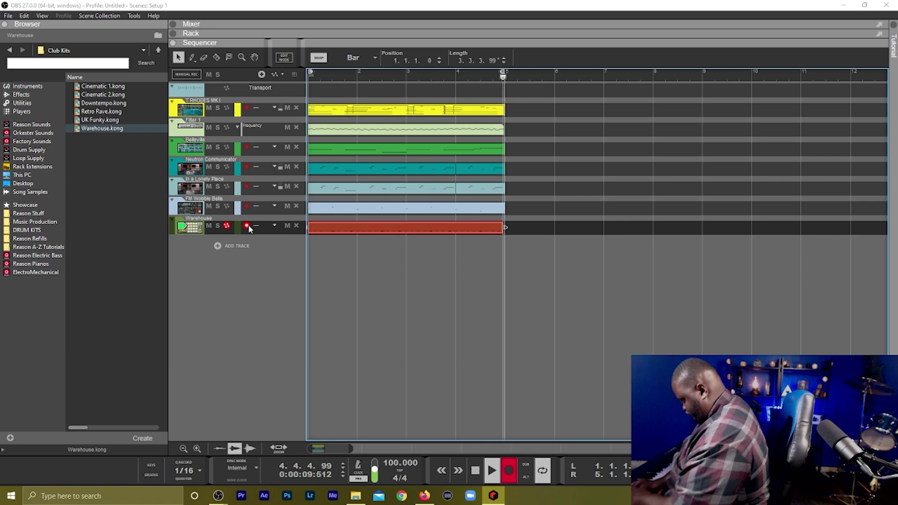
key("ctrl+Return")
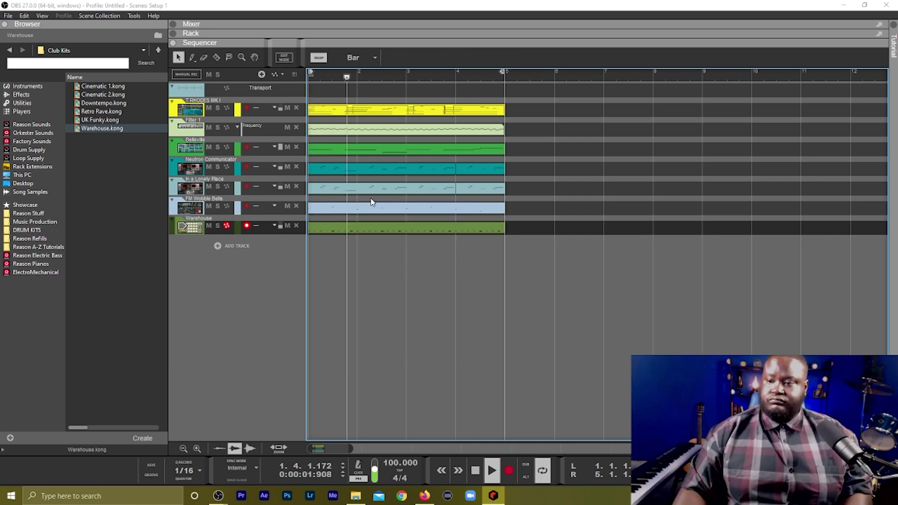
key("space")
double_click(467, 231)
Step: Show Kong's drum and FX section in the rack and load a Parametric EQ into FX1 of drum 1
key("F6")
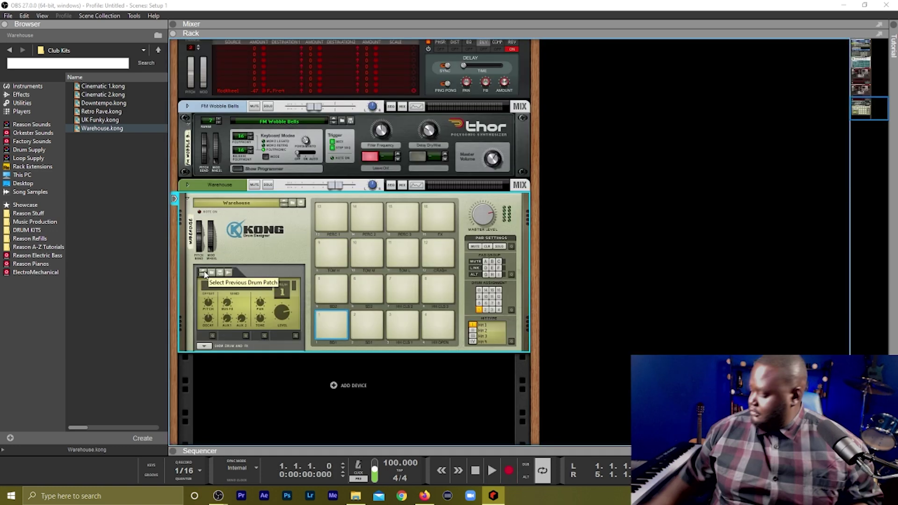
left_click(203, 346)
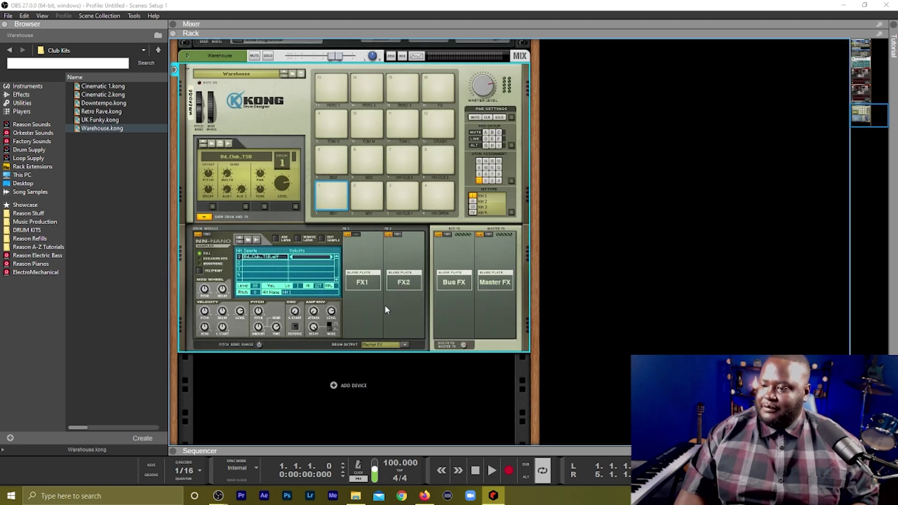
left_click(374, 276)
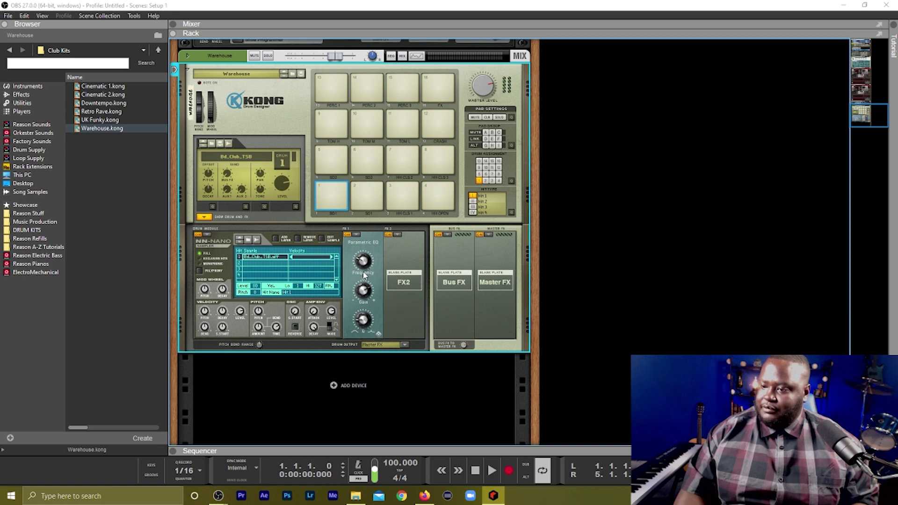
key("space")
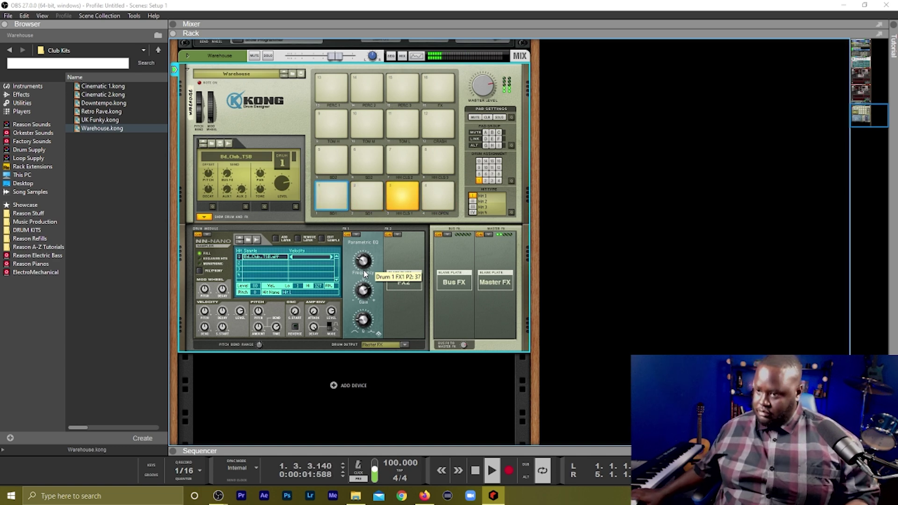
Step: Record another four-bar drum part on a new note lane of the Warehouse track
key("F7")
key("space")
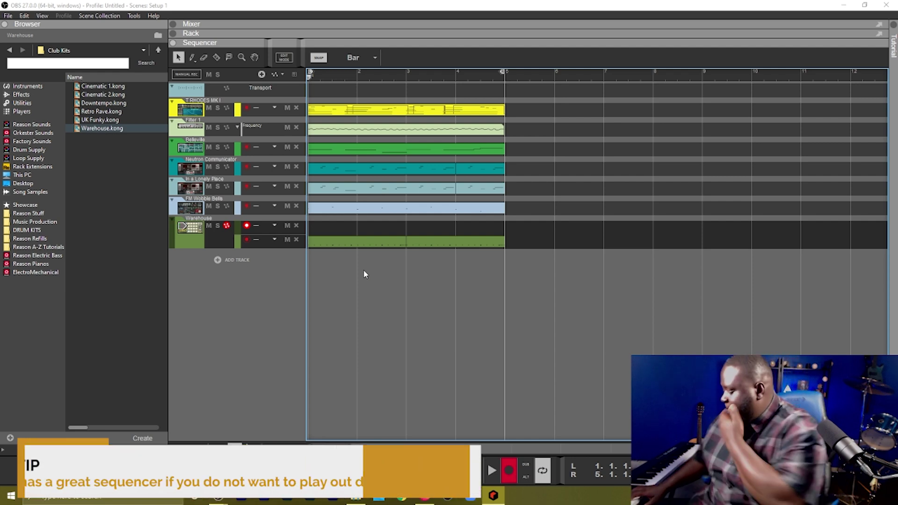
key("ctrl+Return")
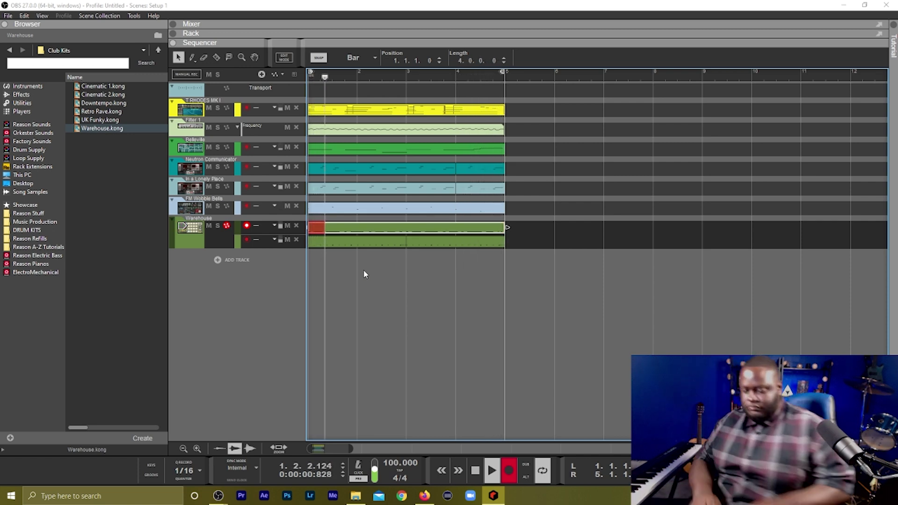
key("space")
Step: In the newest Warehouse clip, shorten the bass drum note in bar 2 and place a sixteenth-long C1 note at 2.1.3.0
double_click(361, 228)
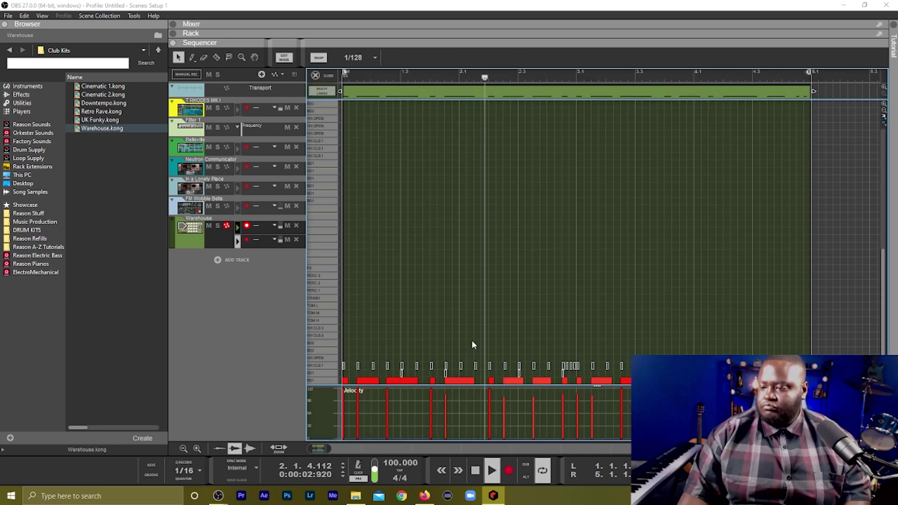
left_click(465, 380)
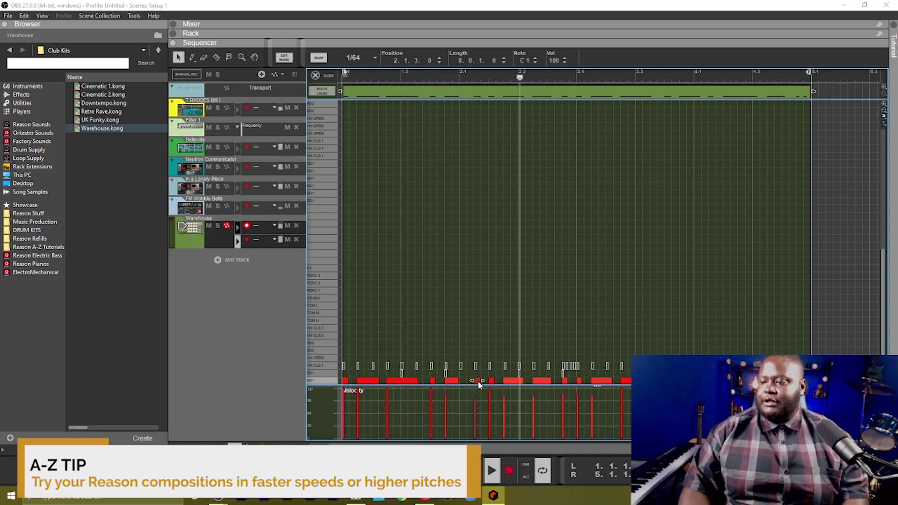
key("shift+Tab")
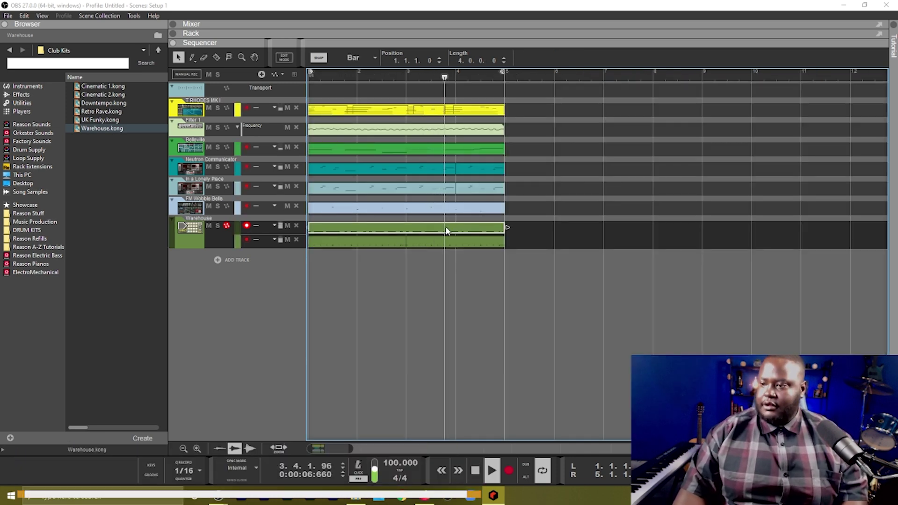
double_click(470, 229)
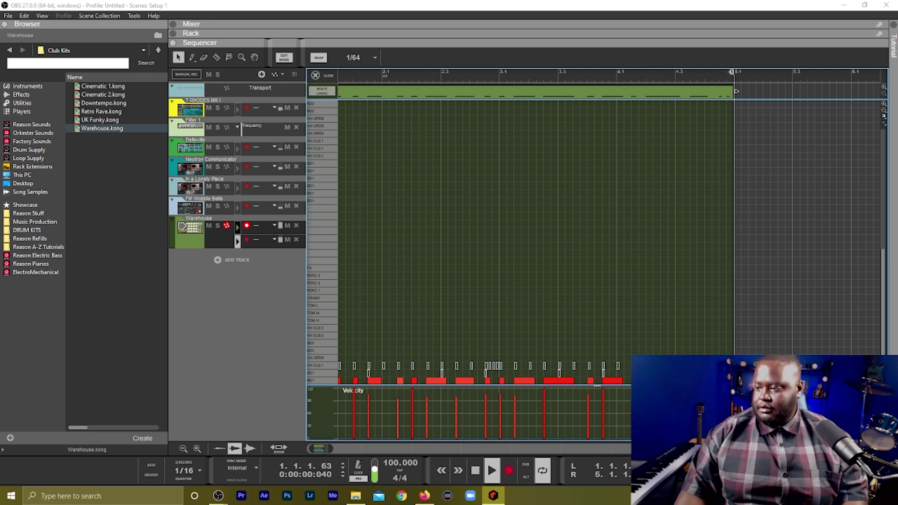
key("shift+Tab")
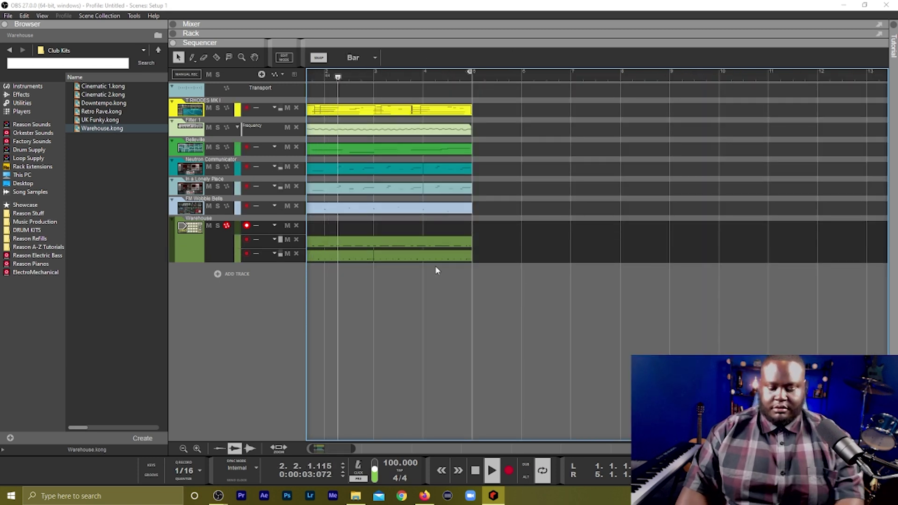
Step: Check Kong's drum 4 open hi-hat in the rack and select the top Warehouse clip in the sequencer
key("F6")
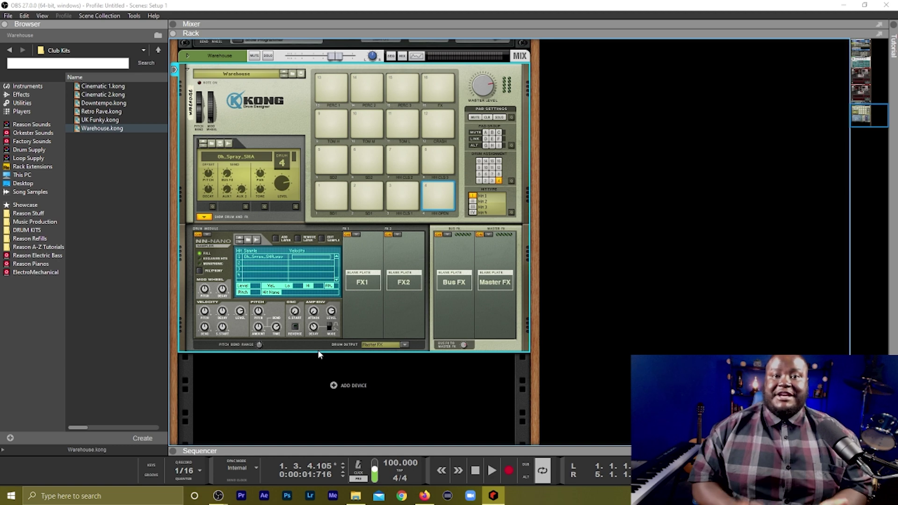
key("F7")
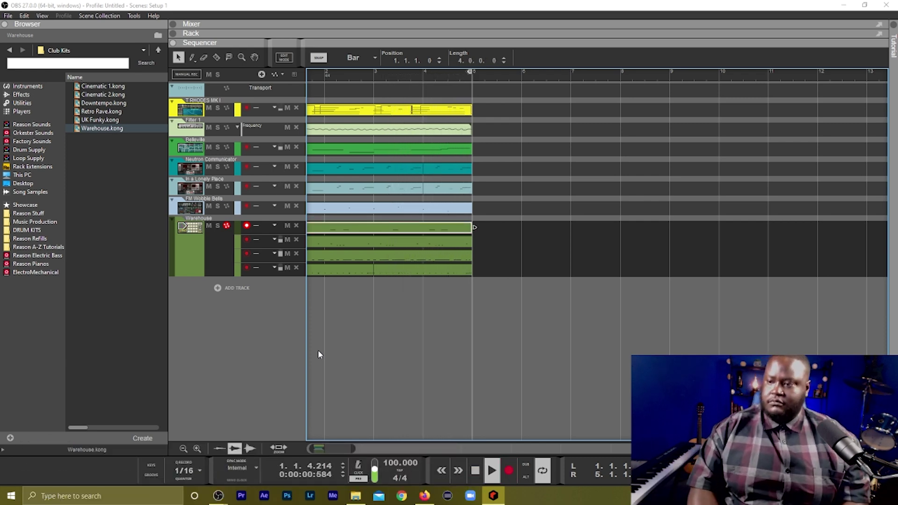
left_click(341, 229)
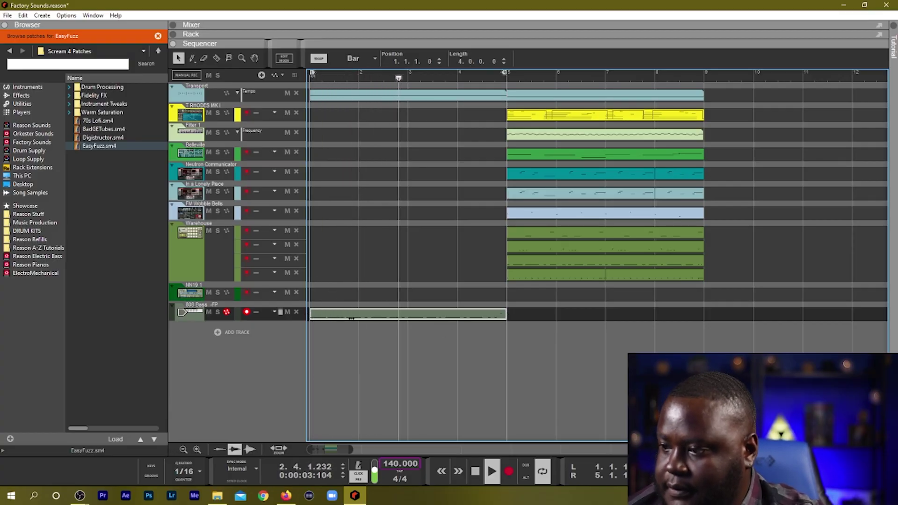
Step: Reposition the 808 Bass -FP clip in the sequencer
left_click_drag(310, 313, 400, 320)
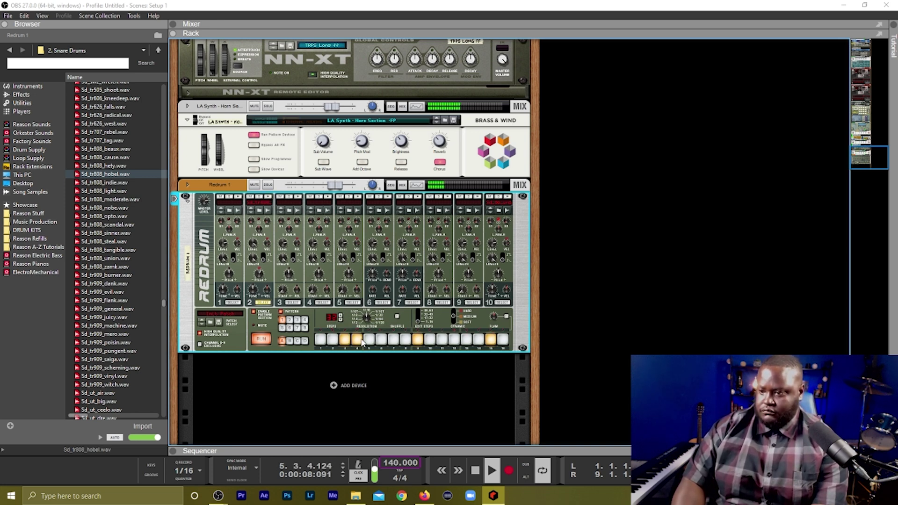
Step: Switch Redrum to its other bank of edit steps and program channel 2 snare hits on buttons 3, 4, 9 and 15
key("space")
key("space")
left_click(417, 320)
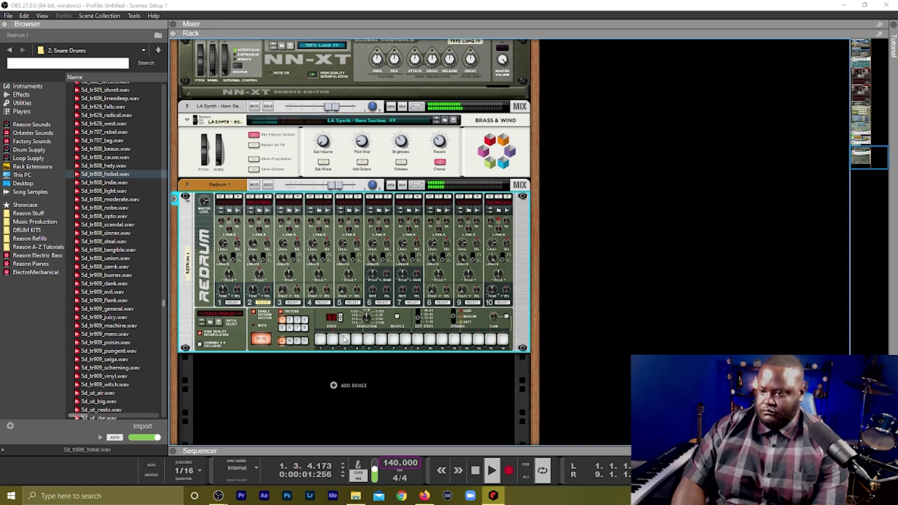
left_click(417, 340)
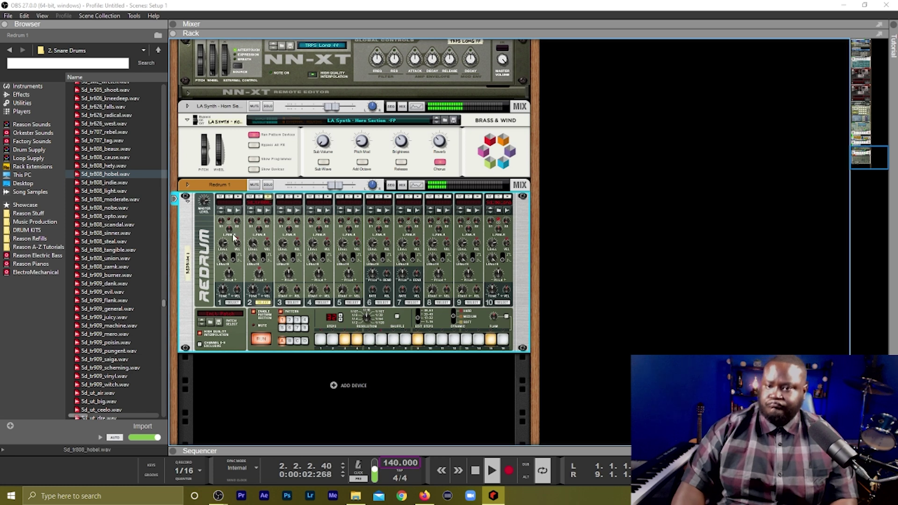
Step: Load the Drum Supply hi-hat Hh_808_chatter.wav into Redrum 1 channel 7 and program its hits across the edit-step banks
left_click(158, 50)
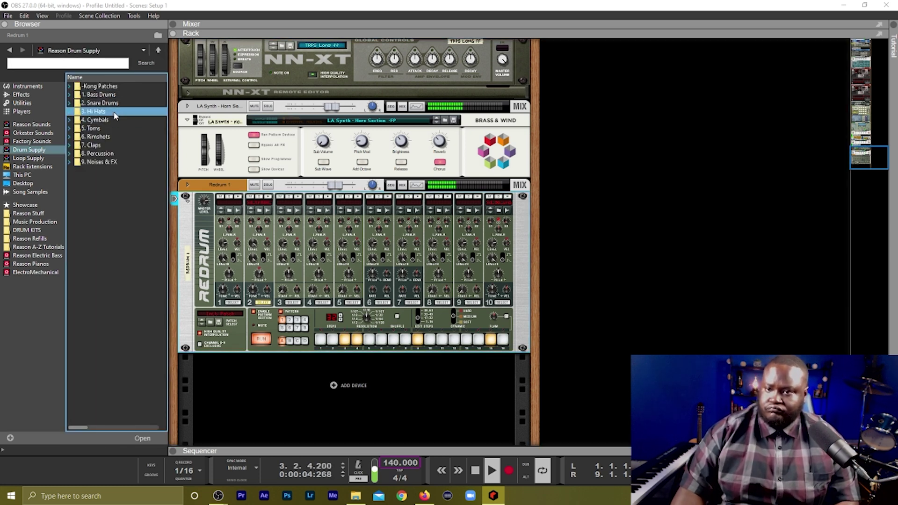
double_click(115, 111)
scroll(109, 174, "down", 1)
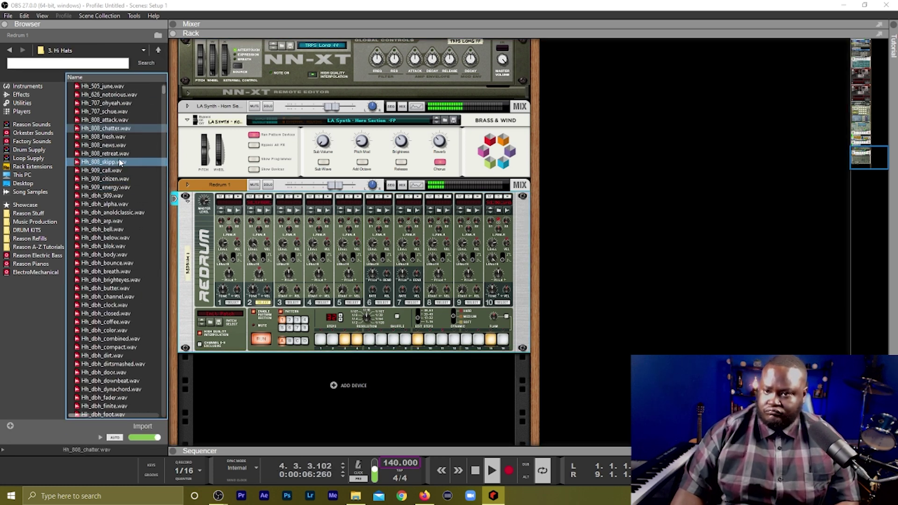
left_click_drag(120, 129, 477, 277)
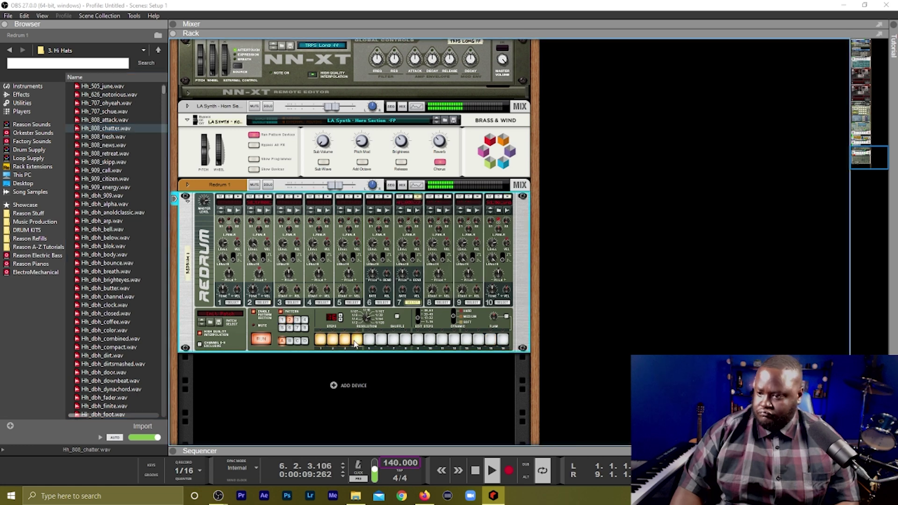
left_click(418, 318)
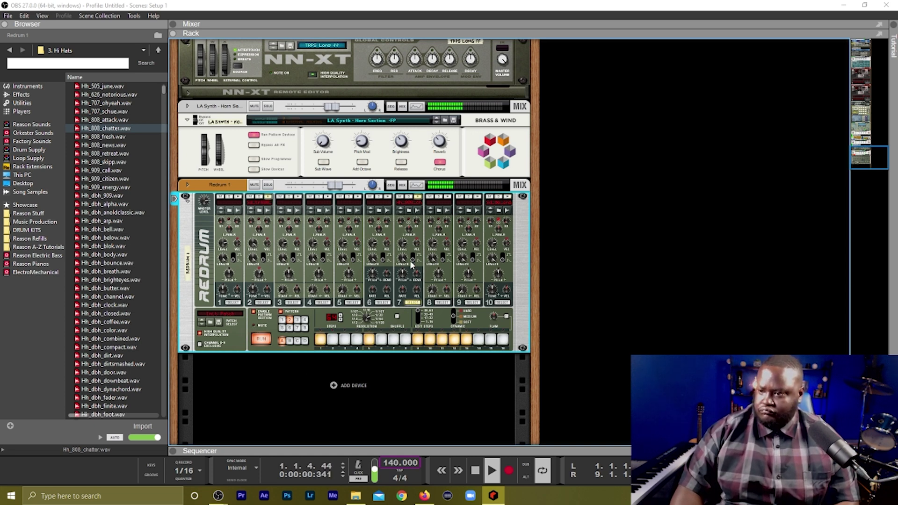
Step: Record a Jazz Upright bass part and an ID8 1 part in Block 3, starting at bar 13
key("F7")
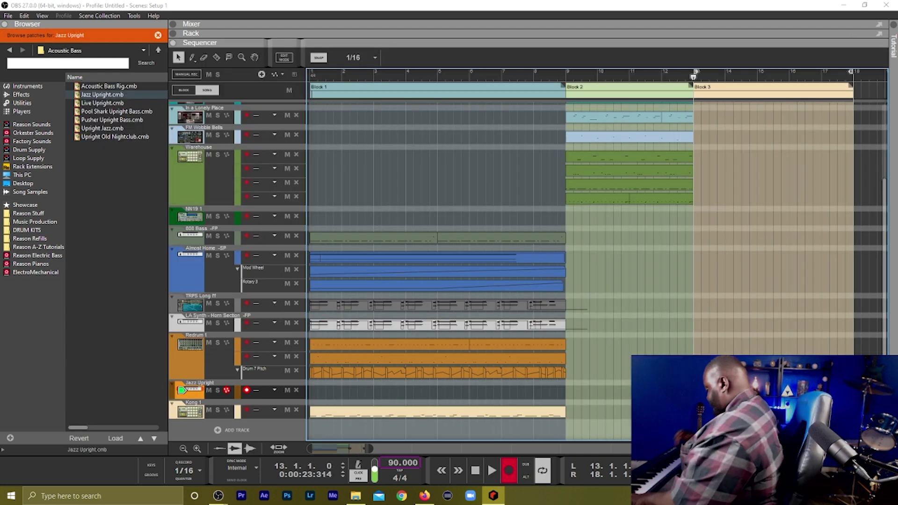
key("space")
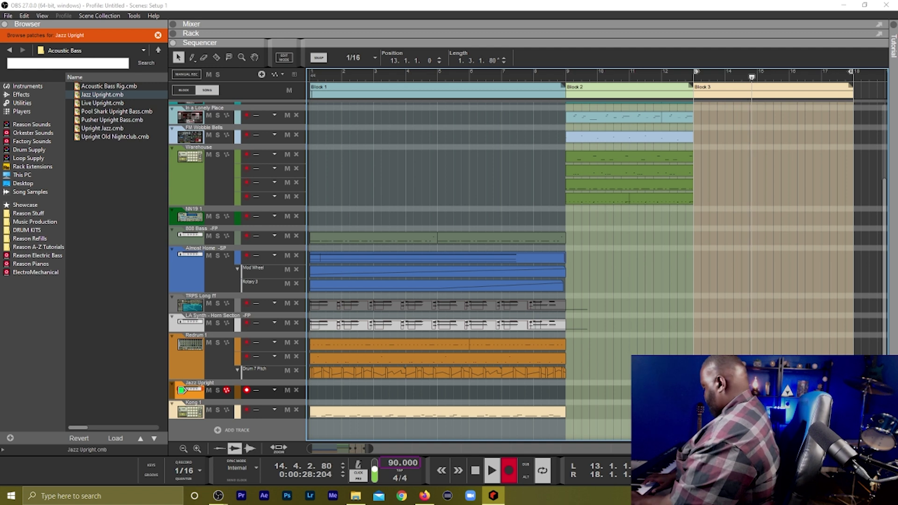
key("space")
key("space")
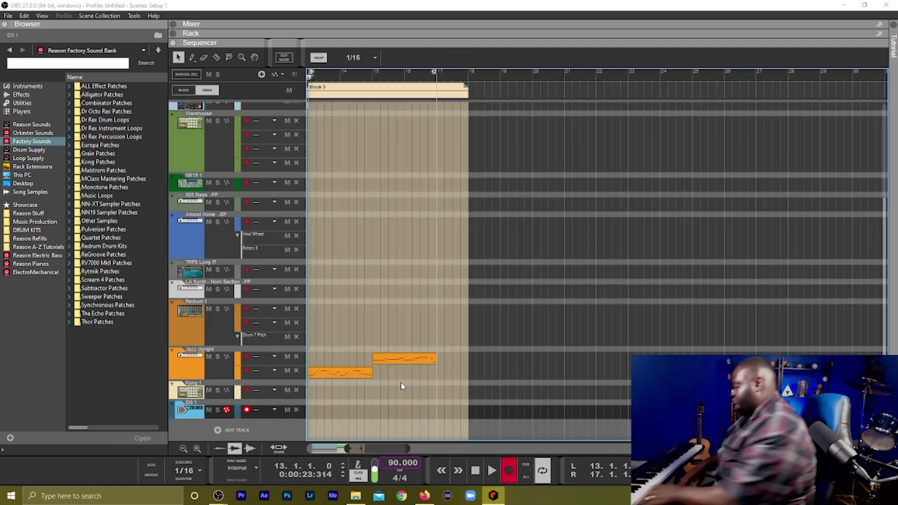
key("ctrl+Return")
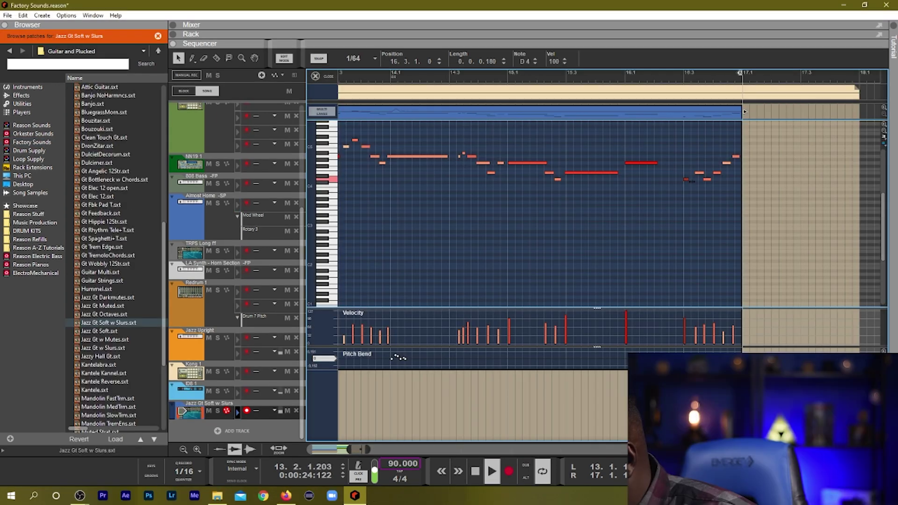
Step: Lengthen the G4 note at the start of bar 16 in the Jazz Gt Soft w Slurs clip
left_click(623, 80)
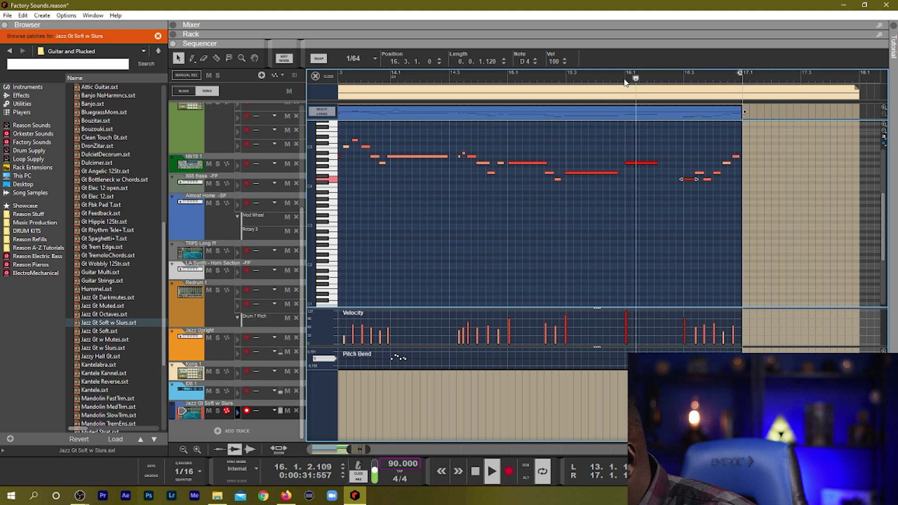
left_click(657, 160)
key("space")
left_click_drag(658, 162, 674, 167)
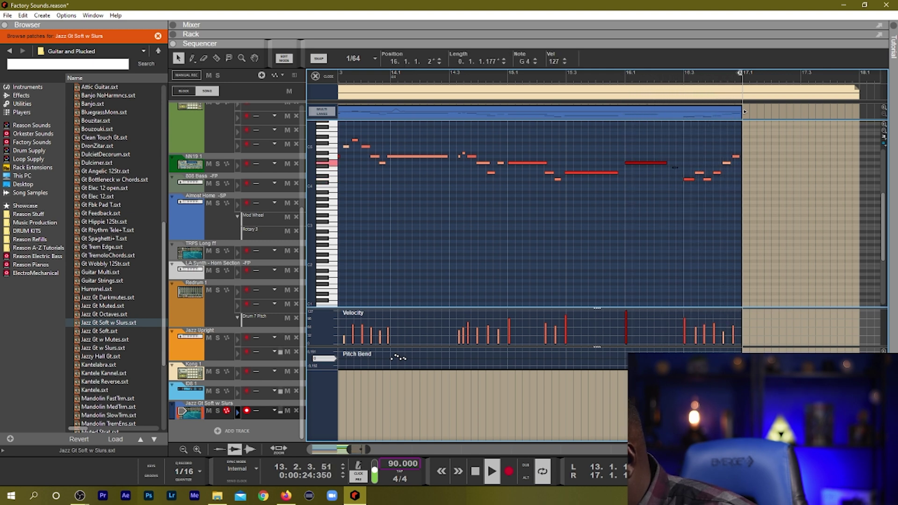
left_click(590, 205)
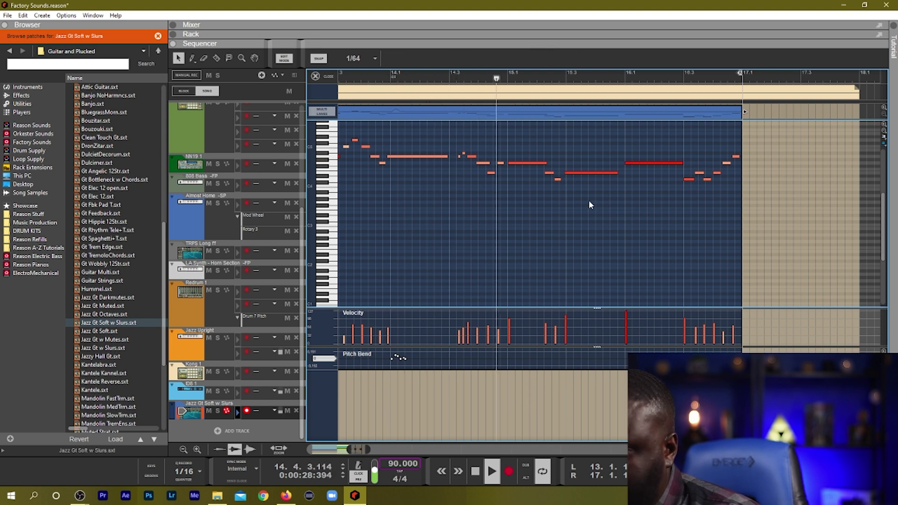
Step: Set the velocity of the G4 note at the start of bar 15 to 127
left_click(526, 163)
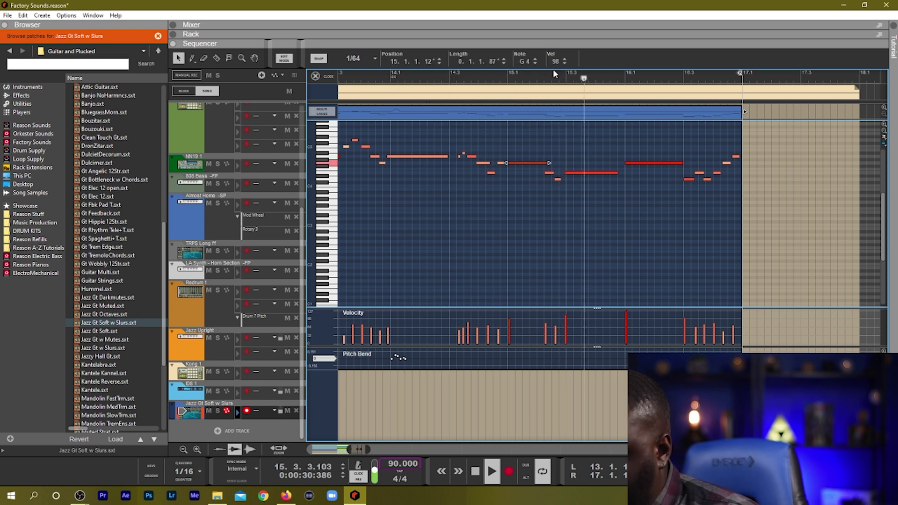
type("127")
key("Return")
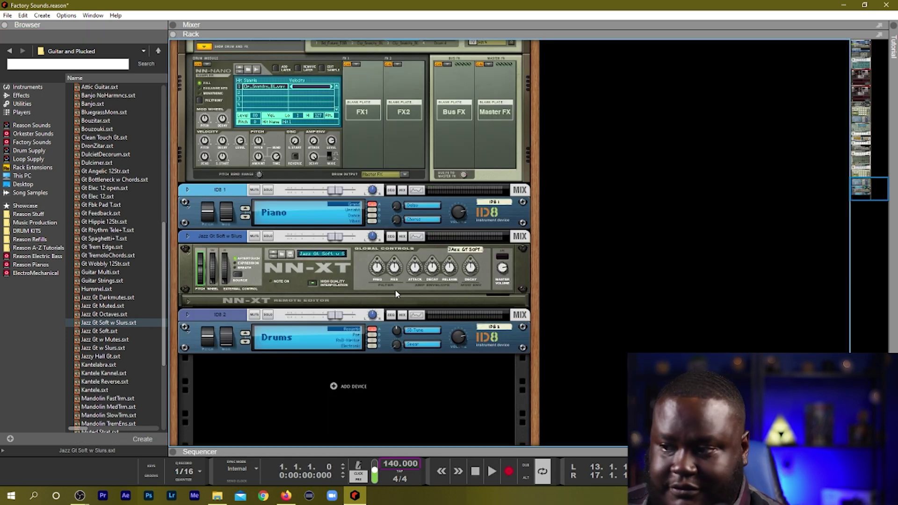
Step: Program Redrum 2 channel 1 hits on steps 1, 8, 9 and 12 with shuffle enabled, and play the pattern back
key("F7")
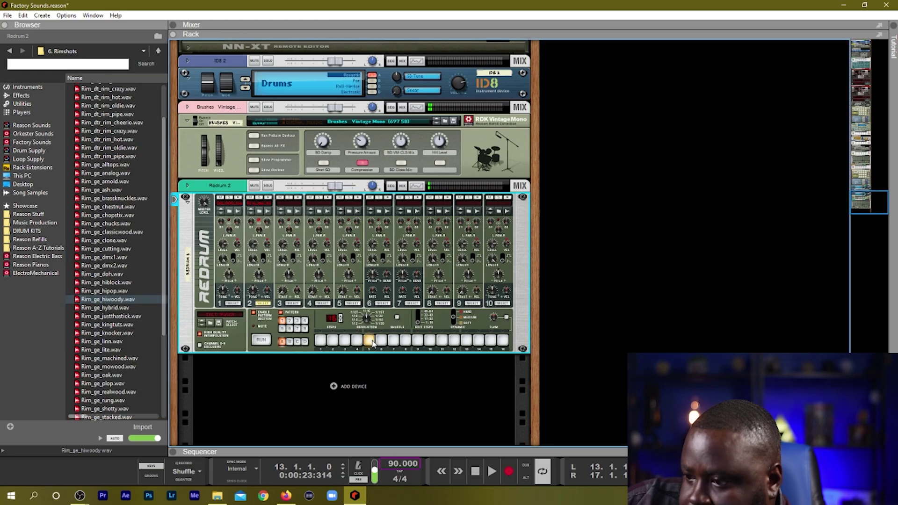
key("space")
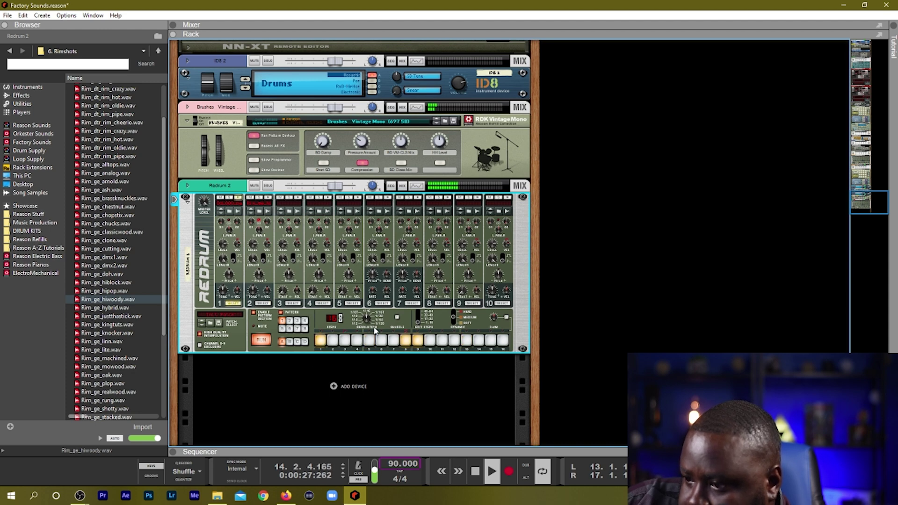
key("space")
key("space")
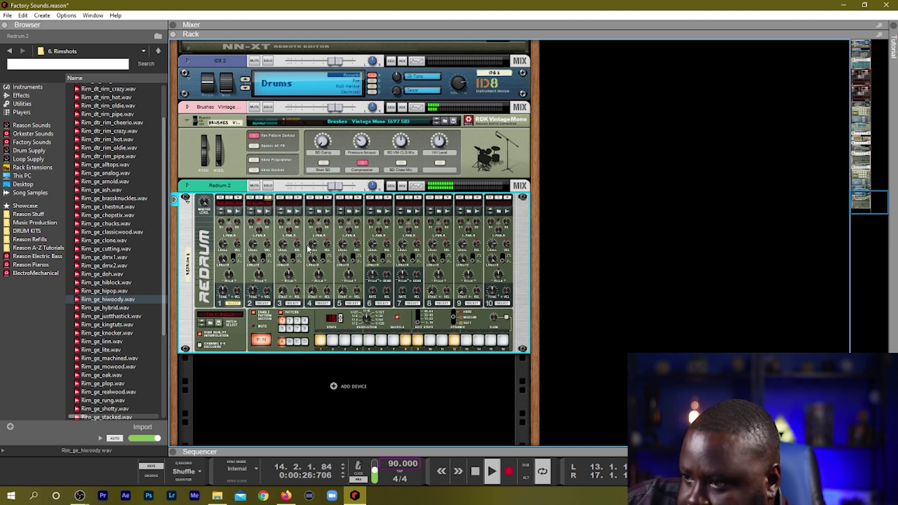
Step: Audition Drum Supply hi-hats and load Hh_808_fresh.wav into Redrum 2 channel 7
left_click(158, 51)
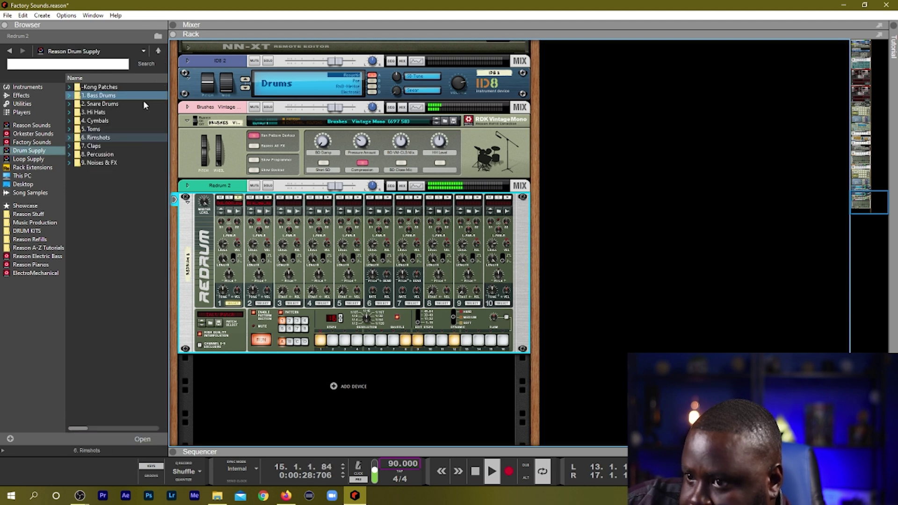
double_click(120, 112)
left_click(119, 165)
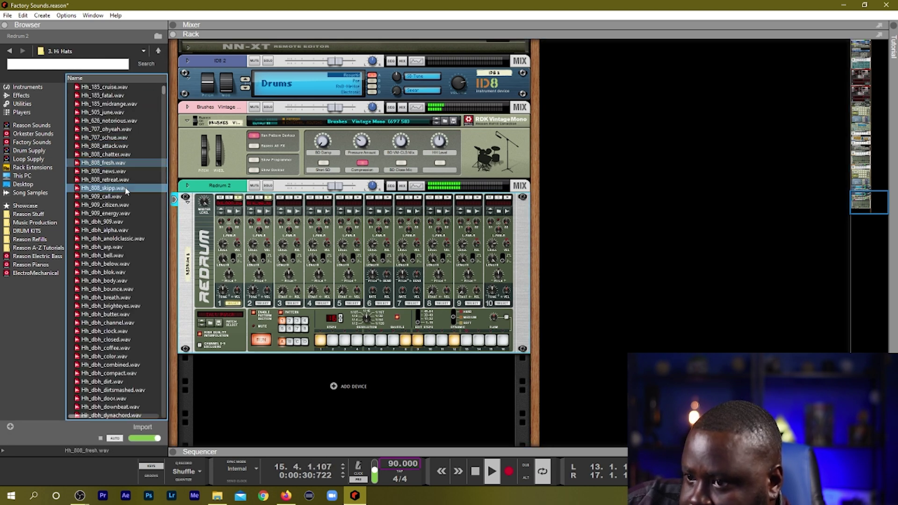
scroll(119, 211, "up", 5)
left_click(105, 163)
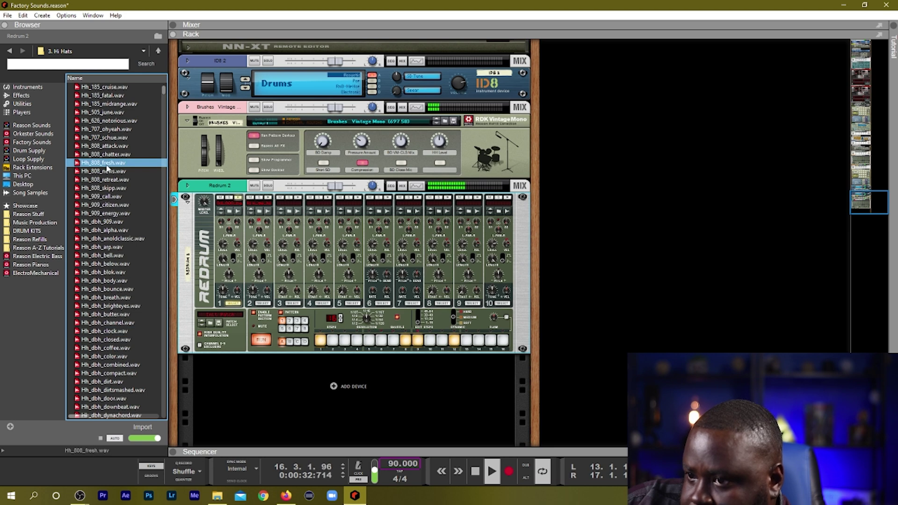
left_click_drag(105, 162, 419, 292)
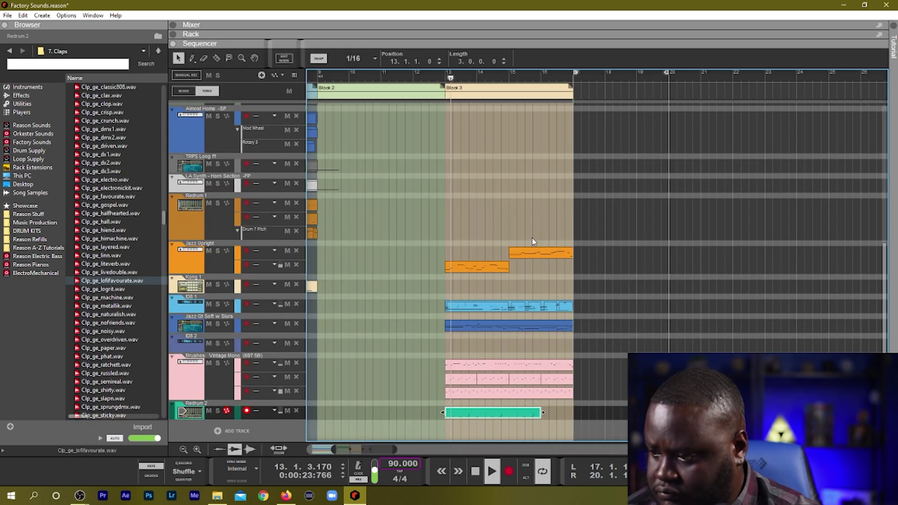
Step: Fill the Redrum 2 track out to the end of Block 3 and extend the Transport tempo clip to bar 21
left_click_drag(548, 412, 572, 413)
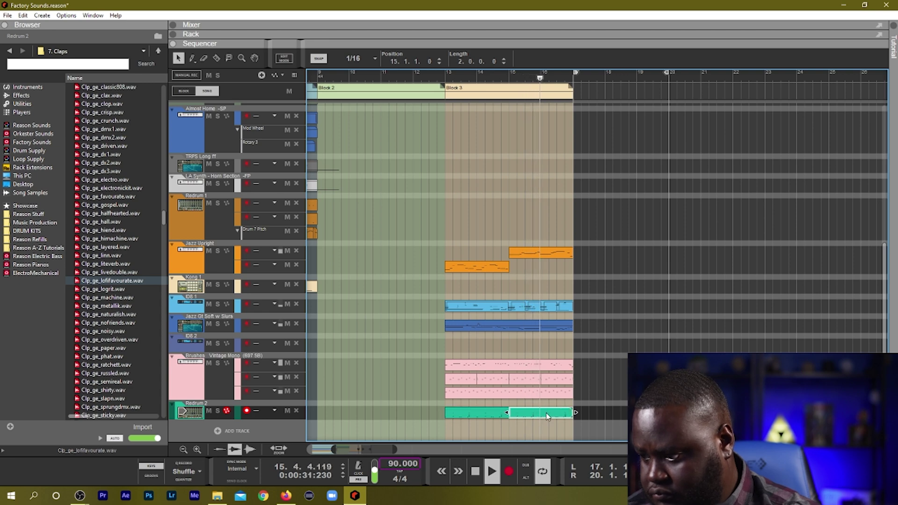
left_click(617, 407)
scroll(613, 406, "up", 5)
scroll(613, 405, "up", 5)
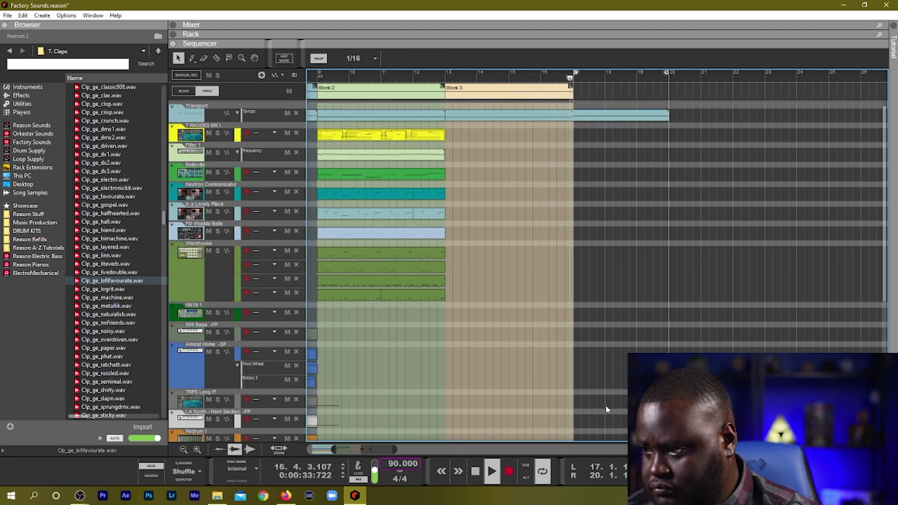
left_click_drag(668, 114, 700, 122)
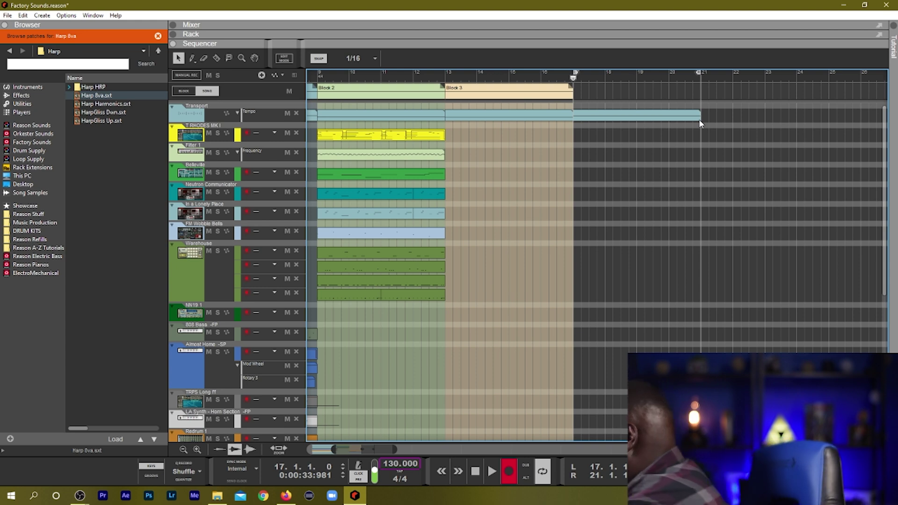
Step: Record a Harp 8va part and a VNS+VCS+BSS string part over bars 17 to 21
key("space")
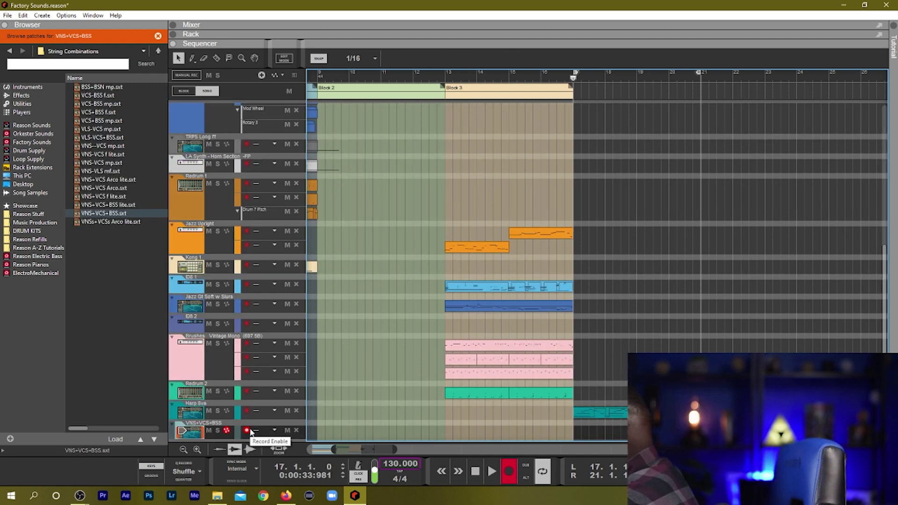
key("ctrl+Return")
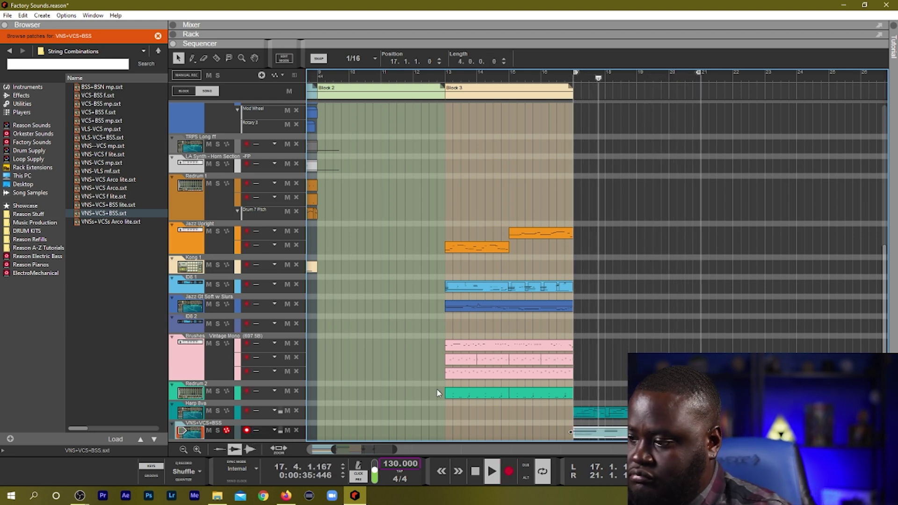
Step: Add the VNSs Stacc dwn_up patch from the Violins Stereo (VNSs) folder as a new sequencer track
scroll(503, 383, "down", 1)
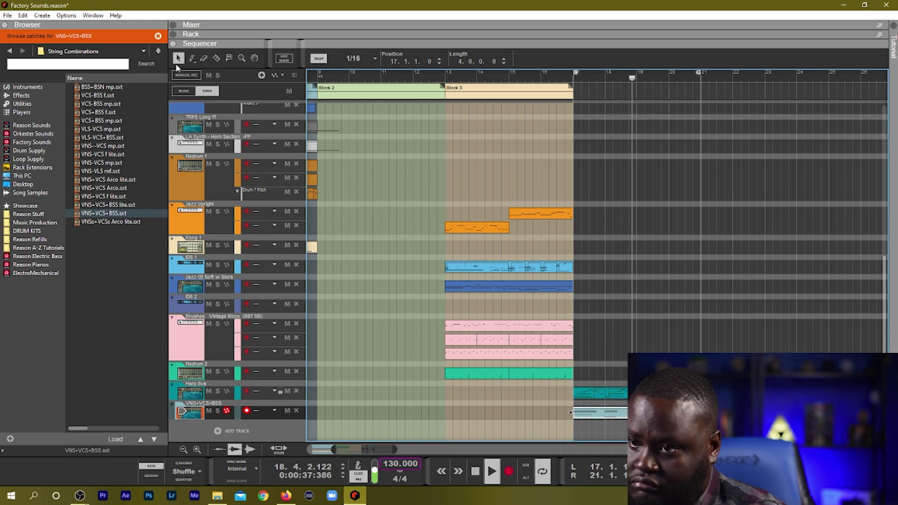
left_click(158, 51)
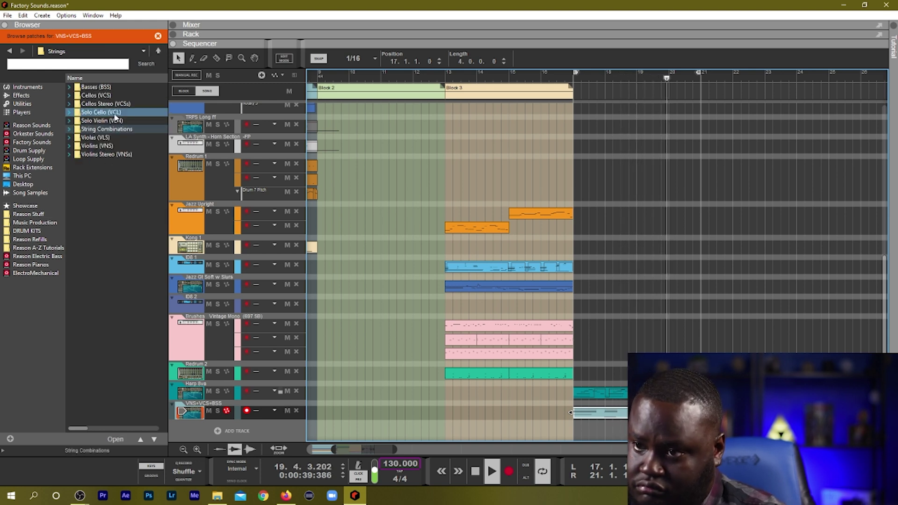
double_click(113, 155)
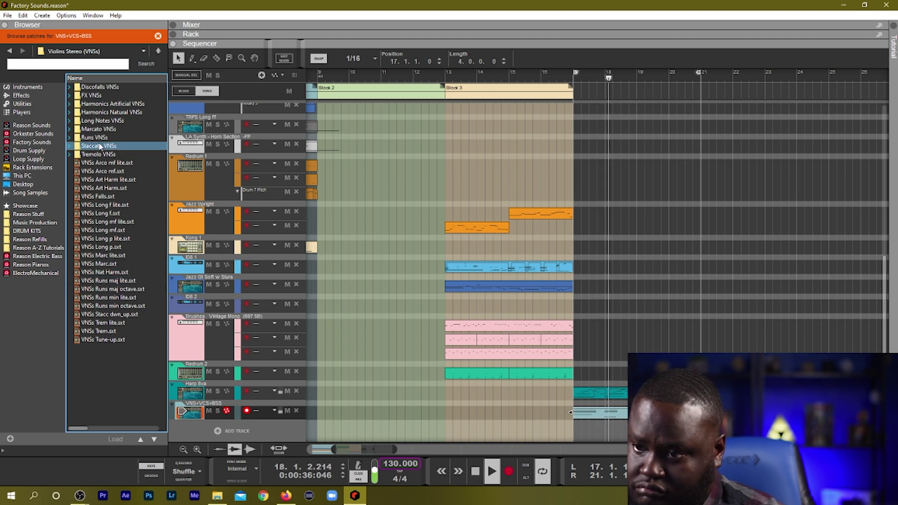
left_click_drag(109, 314, 237, 435)
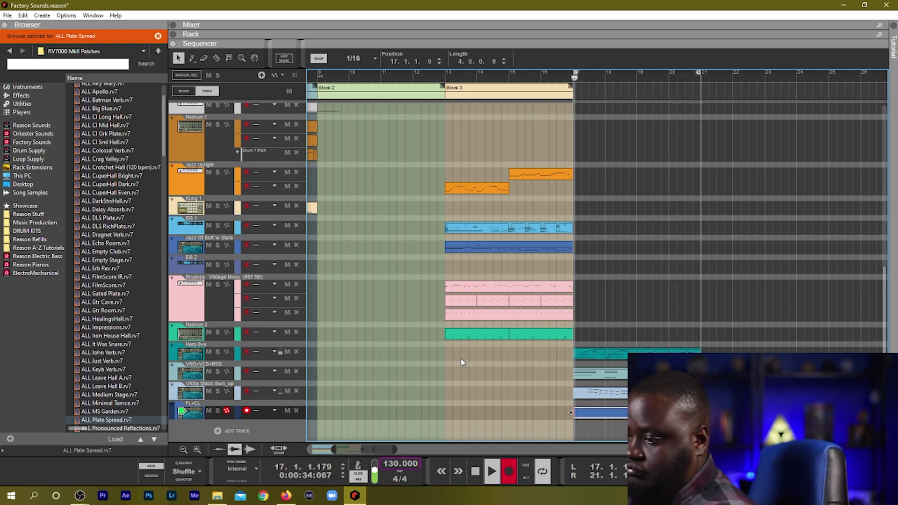
Step: Finish recording the FL+CL part and select a C# note in bar 19 of the FHS SfzC clip
key("space")
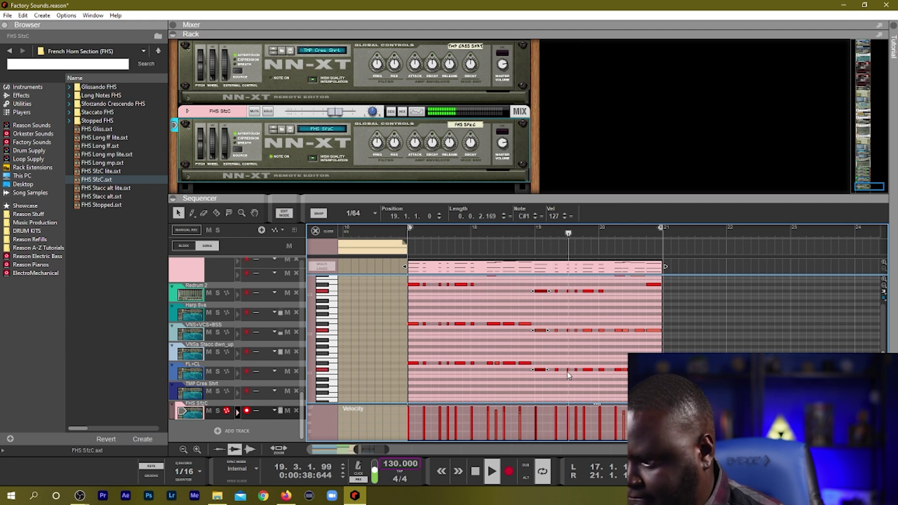
left_click(562, 339)
left_click(557, 291)
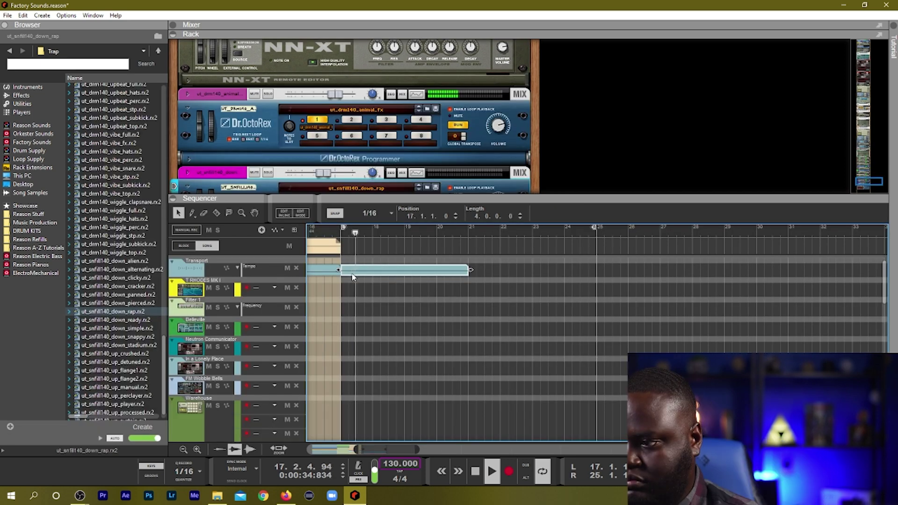
Step: Lengthen the Transport tempo clip that starts at bar 21 to about bar 29
mouse_move(354, 277)
left_mouse_down()
mouse_move(484, 277)
mouse_move(352, 277)
left_mouse_up()
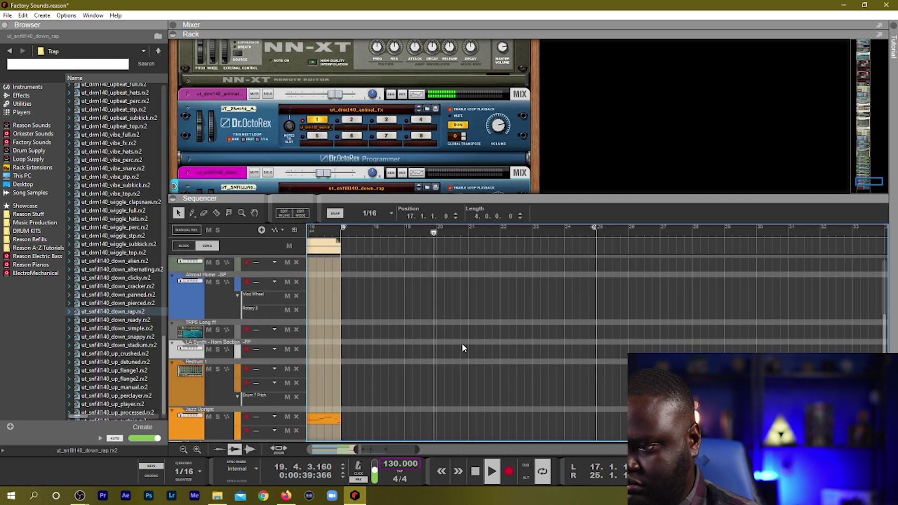
scroll(462, 347, "down", 5)
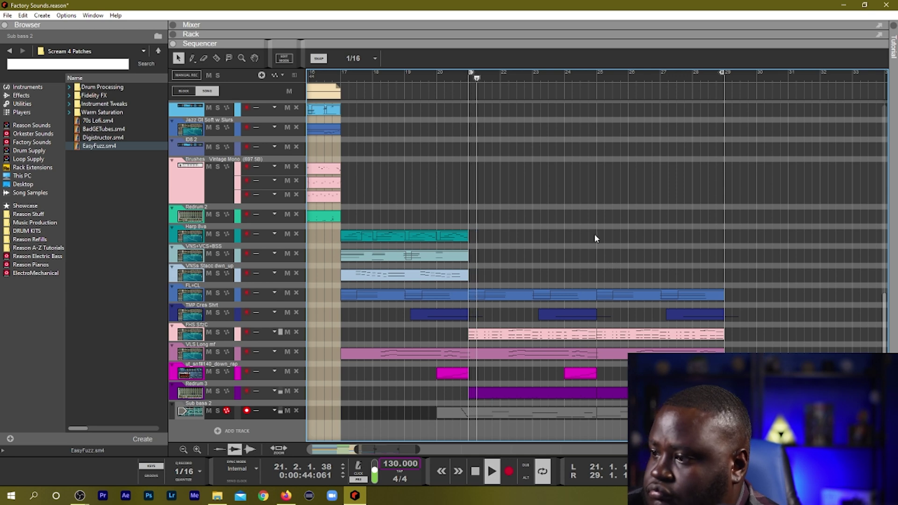
scroll(594, 239, "up", 15)
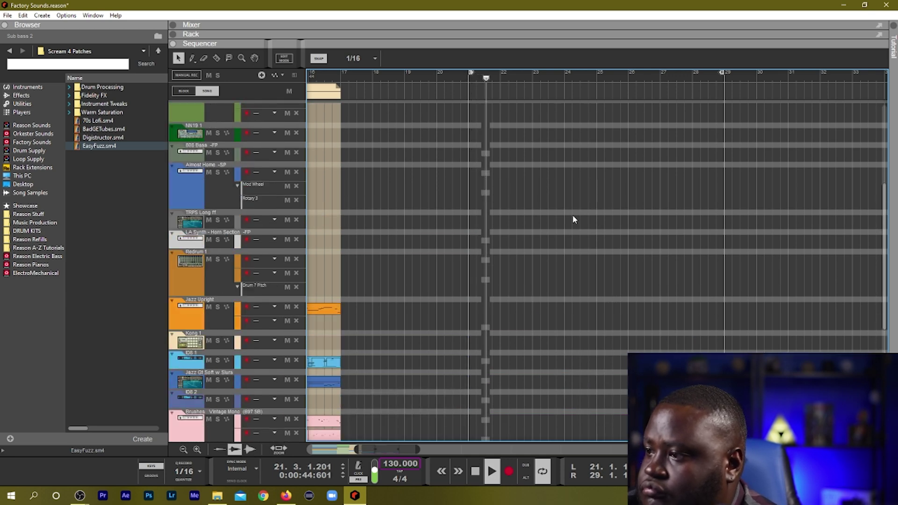
left_click_drag(560, 126, 724, 117)
left_click(561, 115)
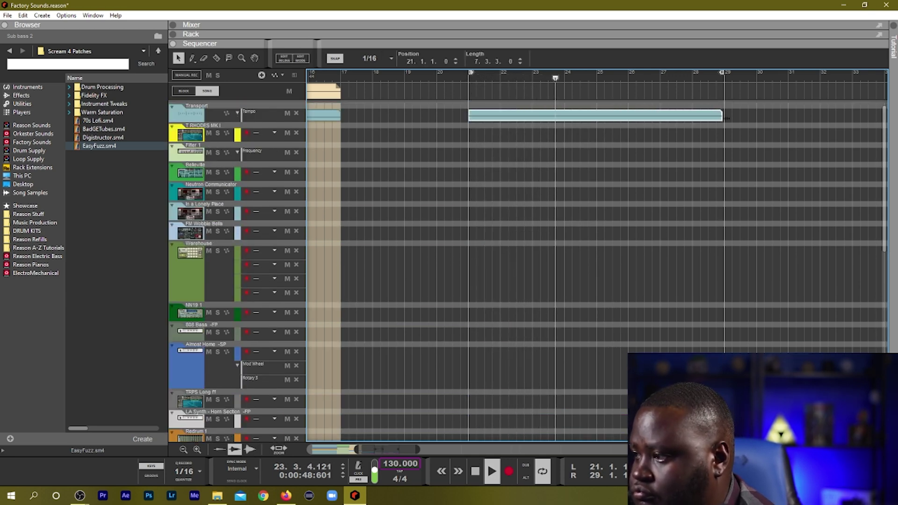
Step: Play the arrangement and examine the sequencer tracks, including the orchestral parts in bars 17 to 29
scroll(656, 227, "down", 10)
scroll(639, 255, "down", 5)
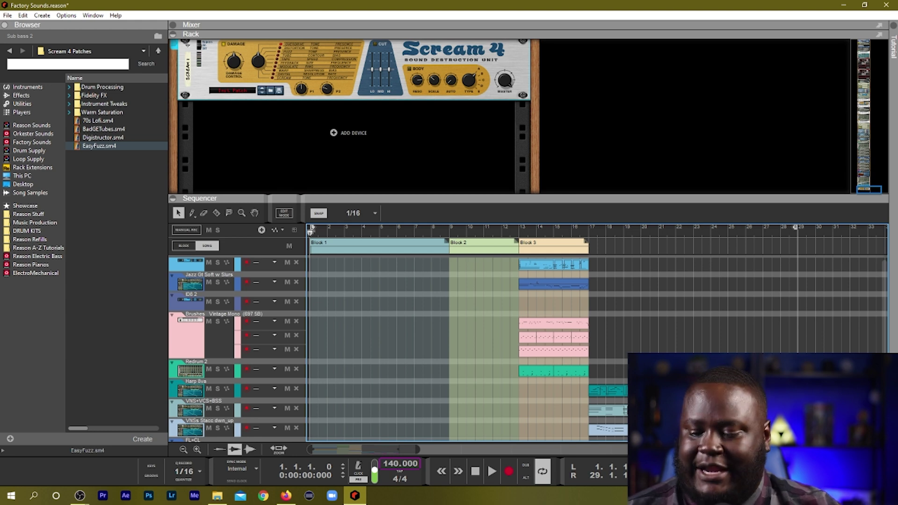
key("space")
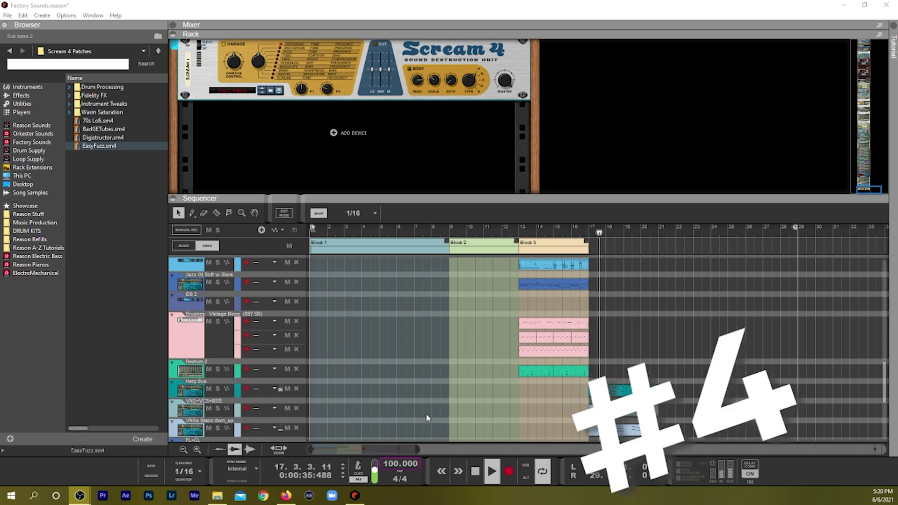
scroll(534, 374, "up", 10)
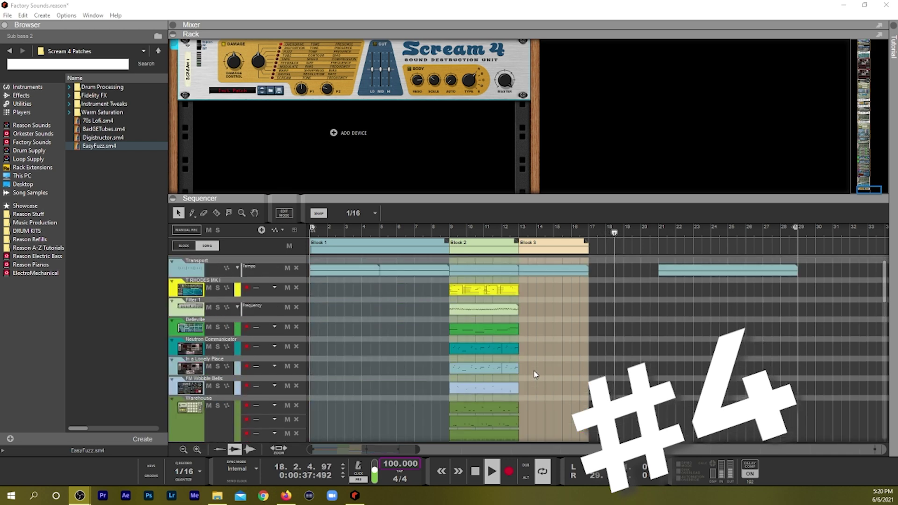
scroll(534, 374, "down", 15)
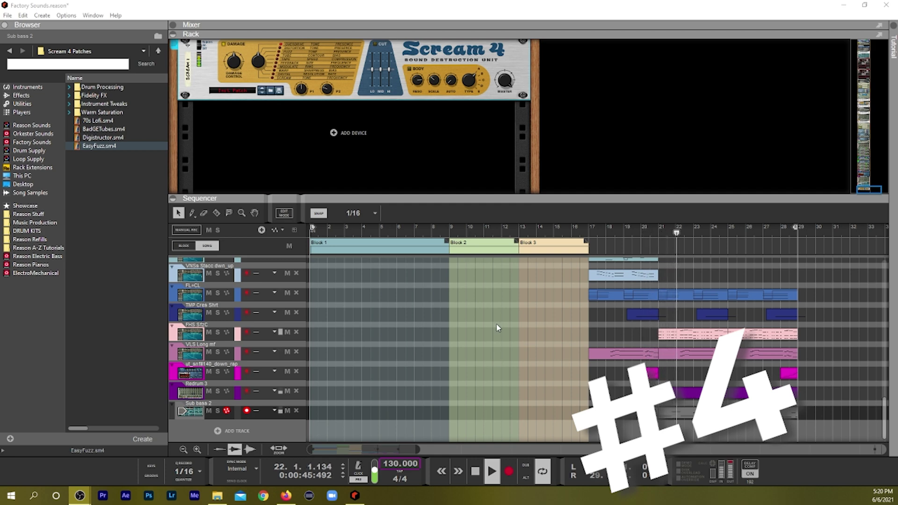
scroll(495, 324, "up", 4)
scroll(496, 323, "down", 4)
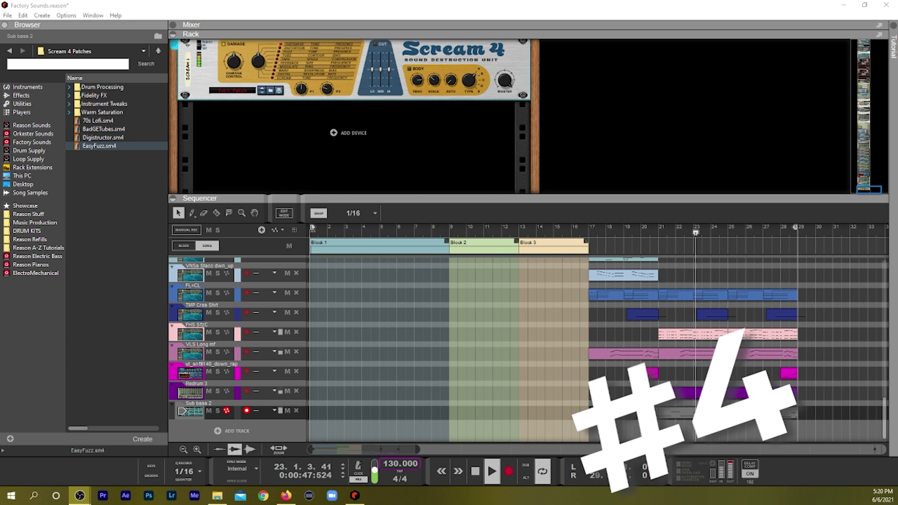
Step: Delete the two VLS Long mf clips covering bars 21 to 29
left_click(762, 354)
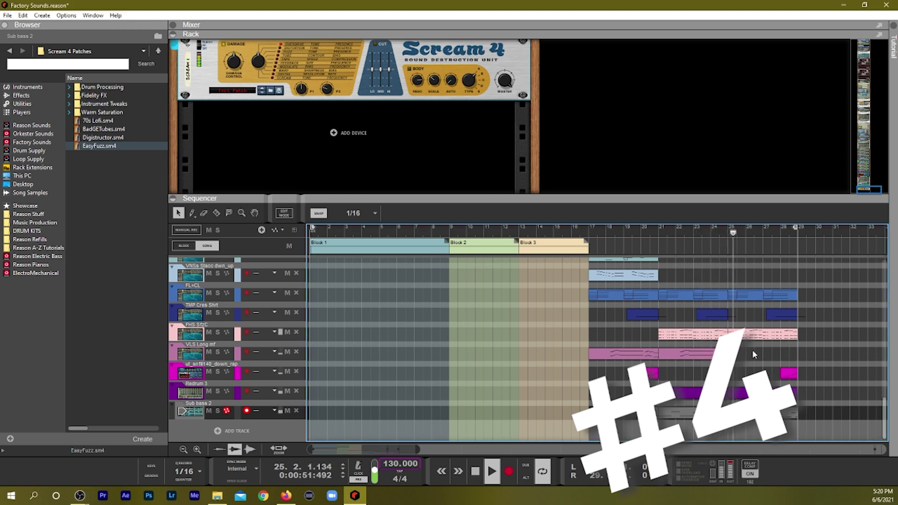
left_click(690, 358)
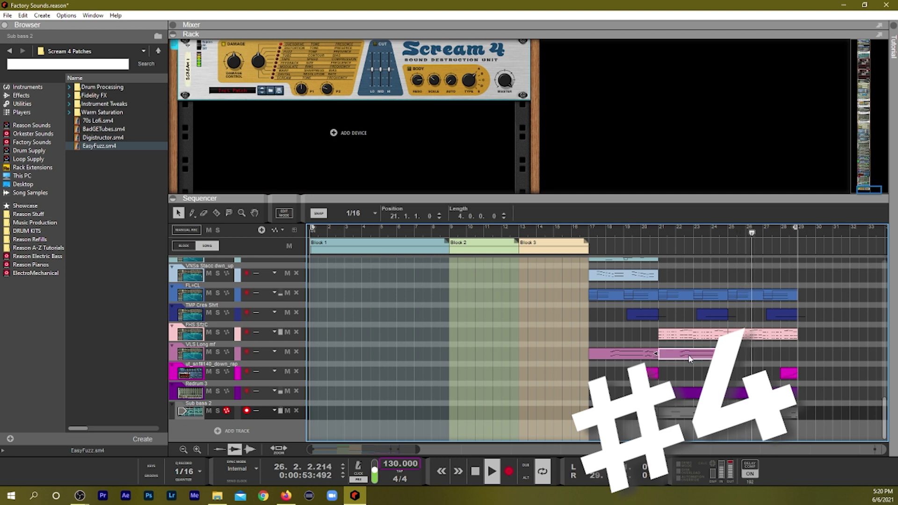
key("Delete")
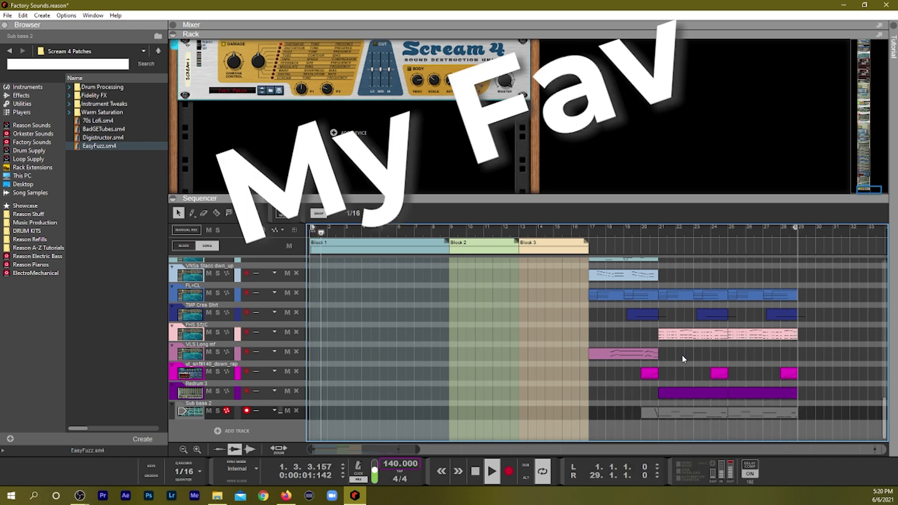
Step: Review the track list from Transport to Sub bass 2 while the song plays from bar 1
scroll(682, 354, "up", 10)
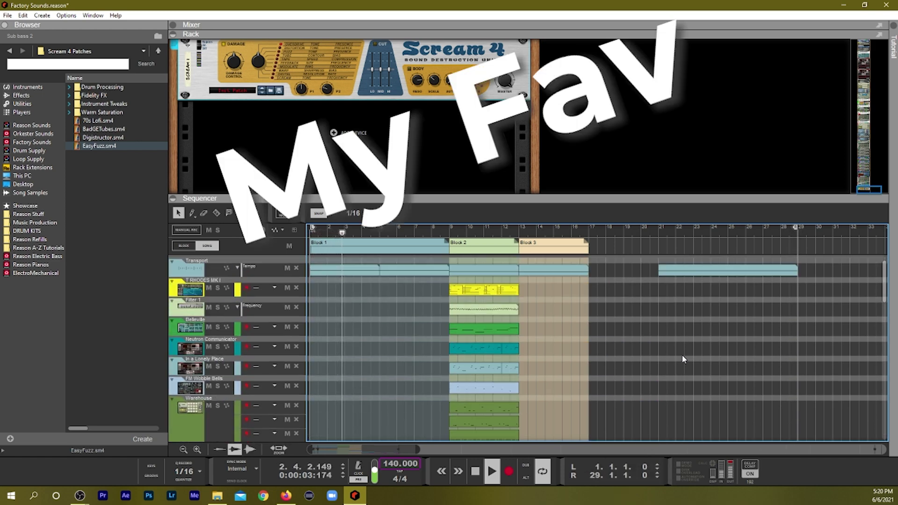
scroll(683, 354, "down", 10)
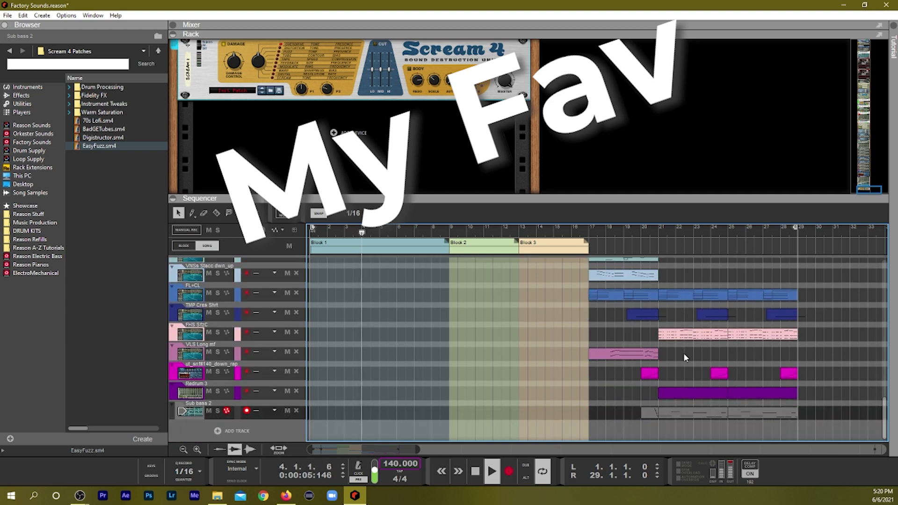
scroll(684, 353, "up", 5)
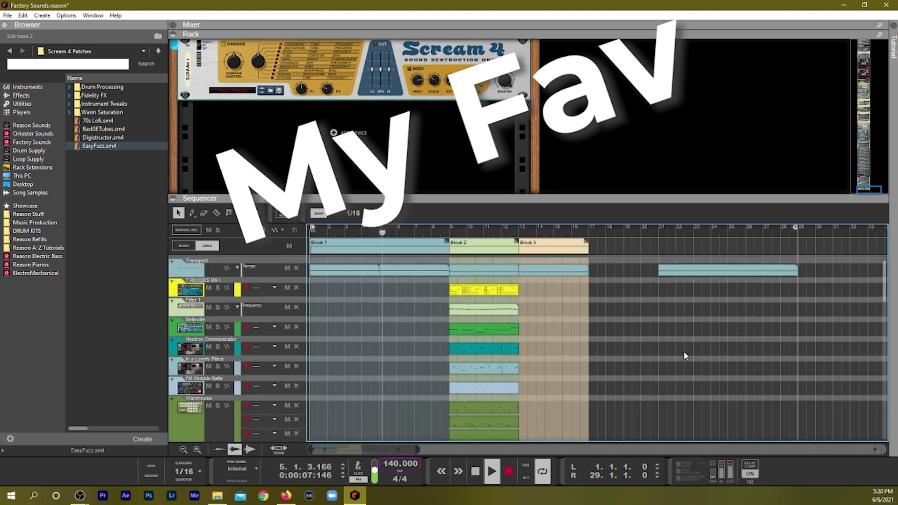
scroll(683, 351, "down", 4)
scroll(684, 351, "up", 2)
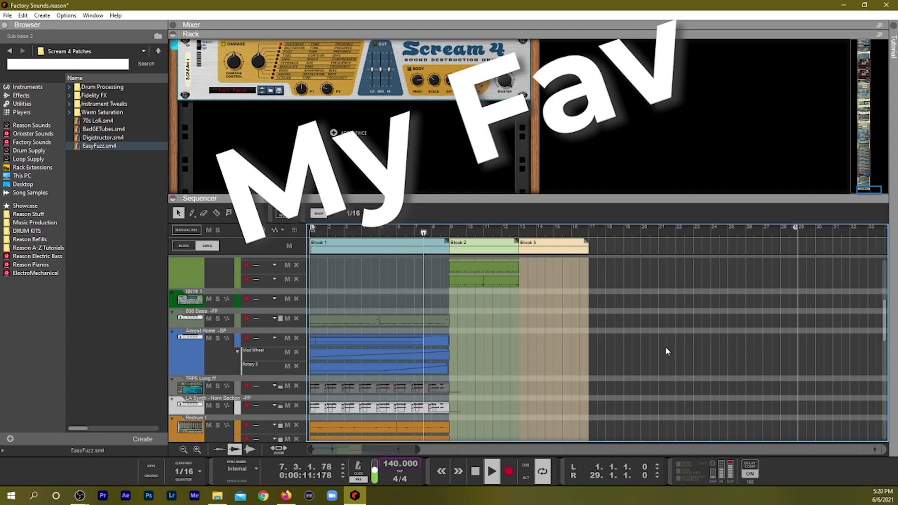
scroll(662, 355, "up", 5)
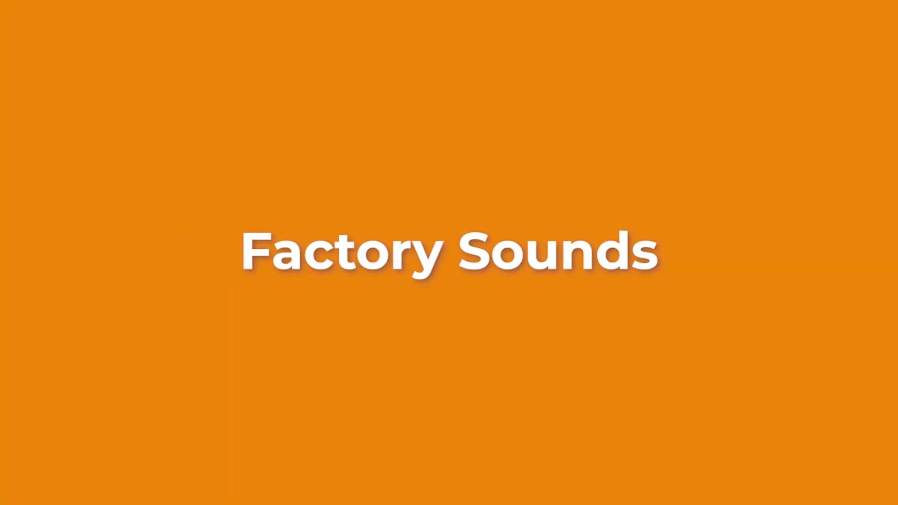